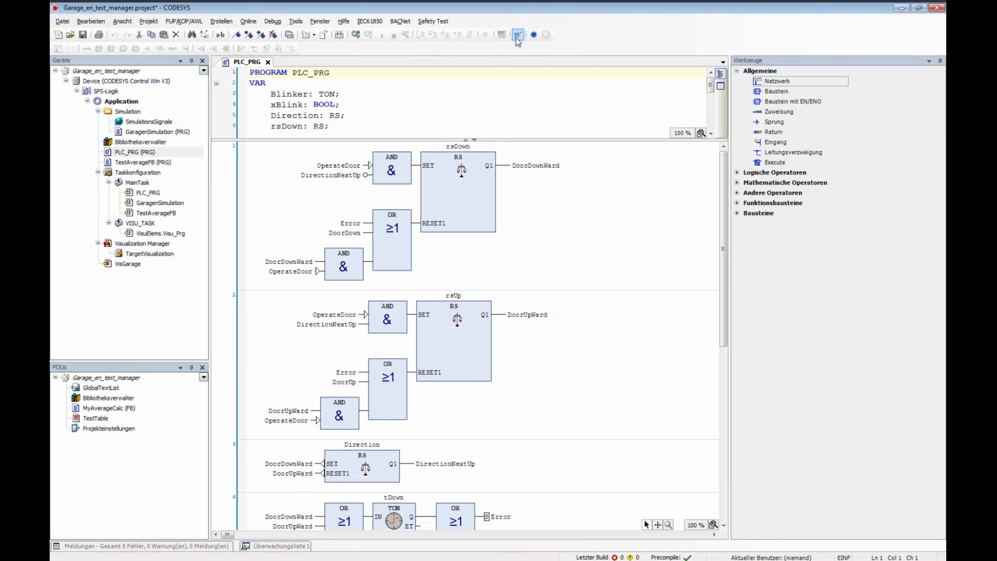
# Step: Open the CODESYS Store and browse the Engineering products through to the third results page
pyautogui.click(518, 35)
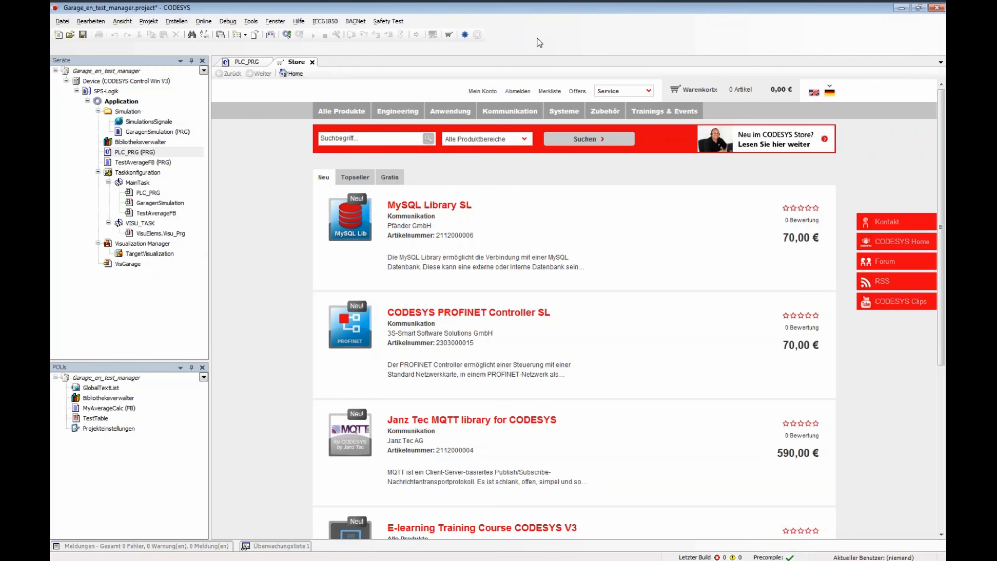
pyautogui.click(404, 115)
pyautogui.scroll(-5, 611, 359)
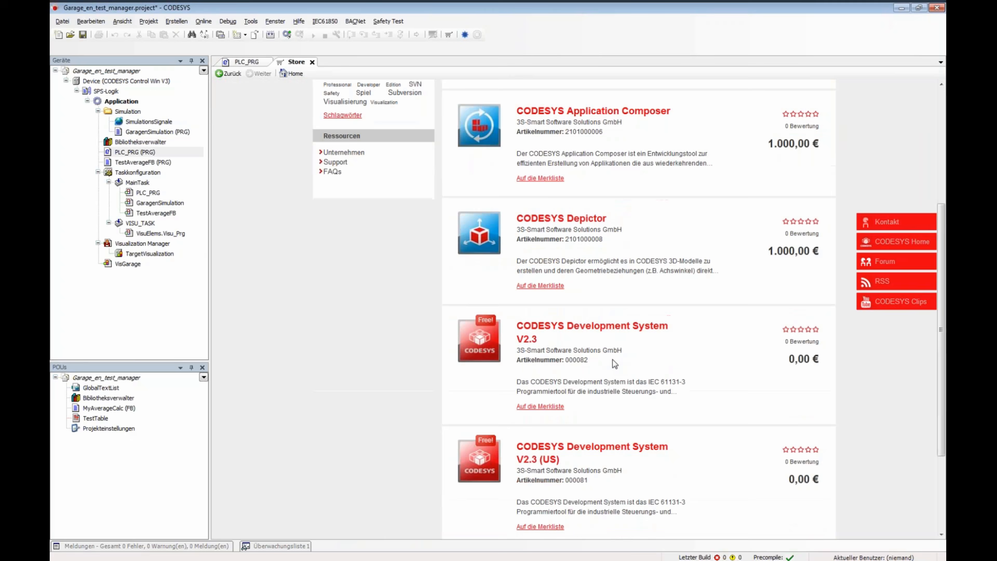
pyautogui.scroll(-3, 614, 363)
pyautogui.click(609, 431)
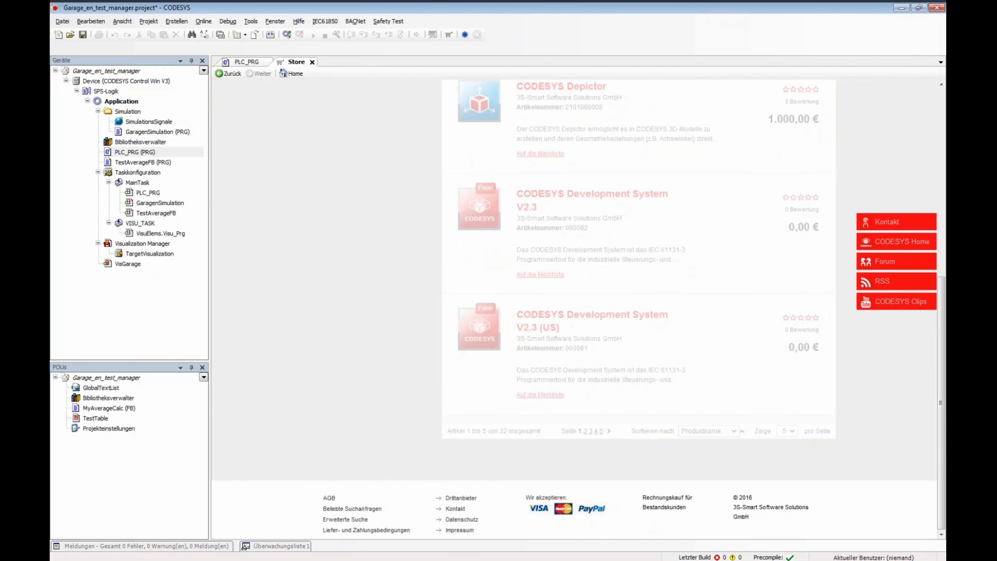
pyautogui.scroll(-8, 617, 432)
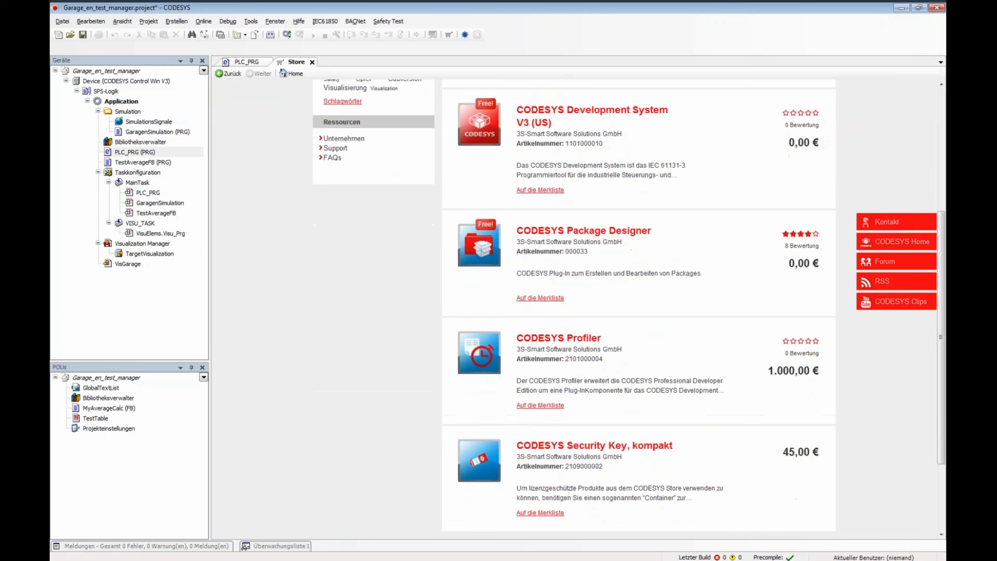
pyautogui.click(619, 431)
pyautogui.scroll(-5, 616, 432)
pyautogui.scroll(-2, 569, 409)
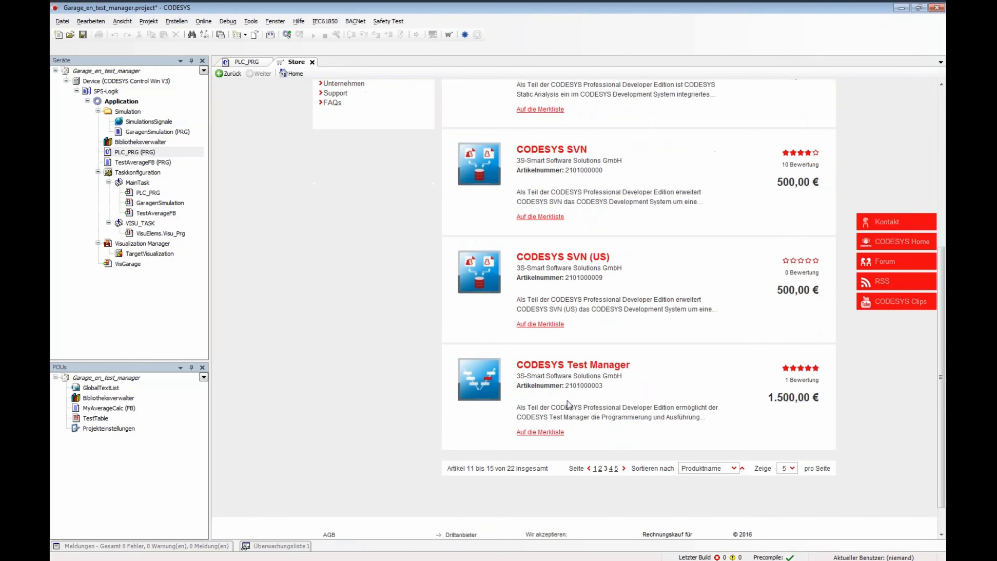
# Step: Search the store for "Test Manager" and look through the matching products
pyautogui.scroll(6, 569, 408)
pyautogui.click(333, 137)
pyautogui.write('Test Manager')
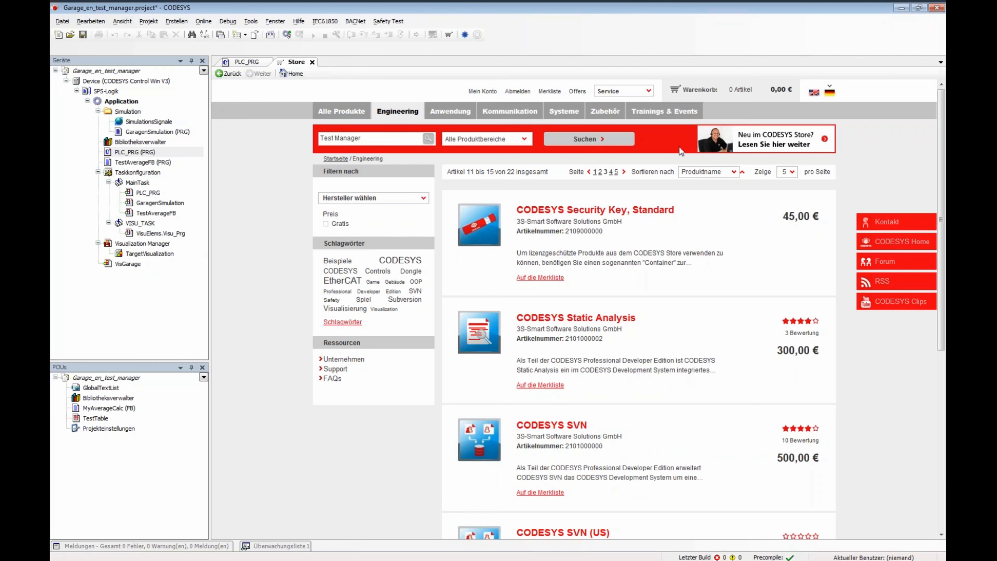
pyautogui.click(612, 139)
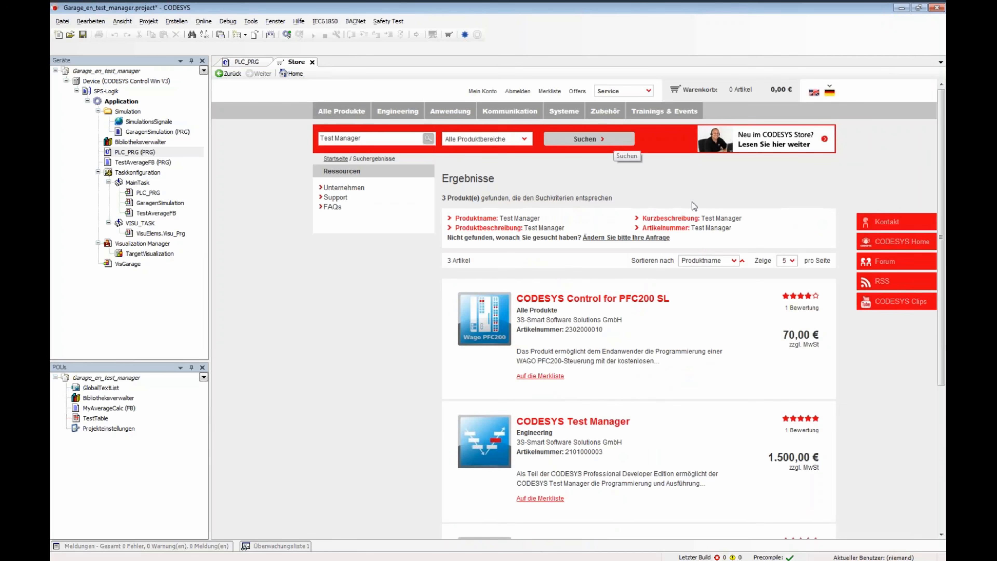
pyautogui.scroll(-2, 764, 287)
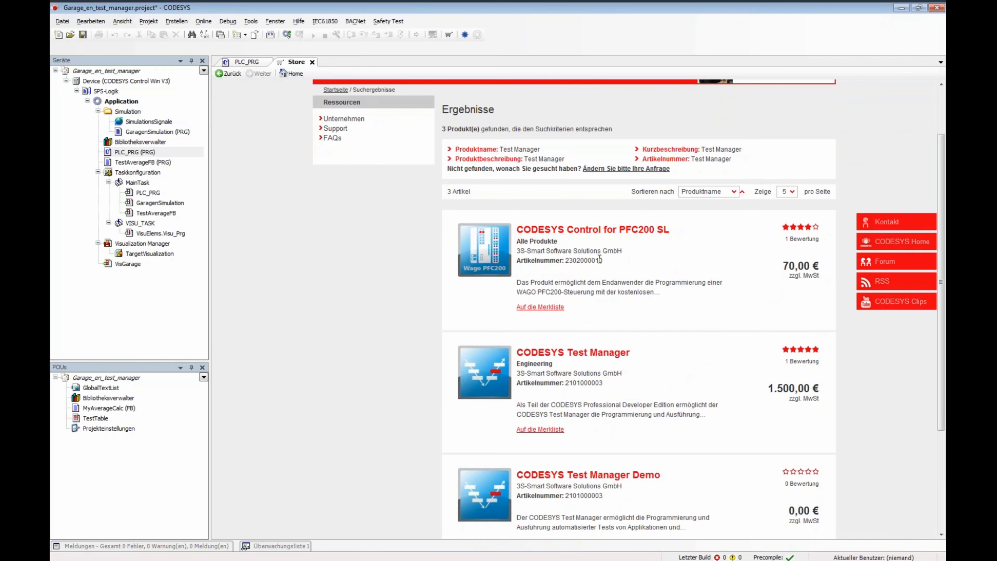
pyautogui.scroll(-4, 600, 259)
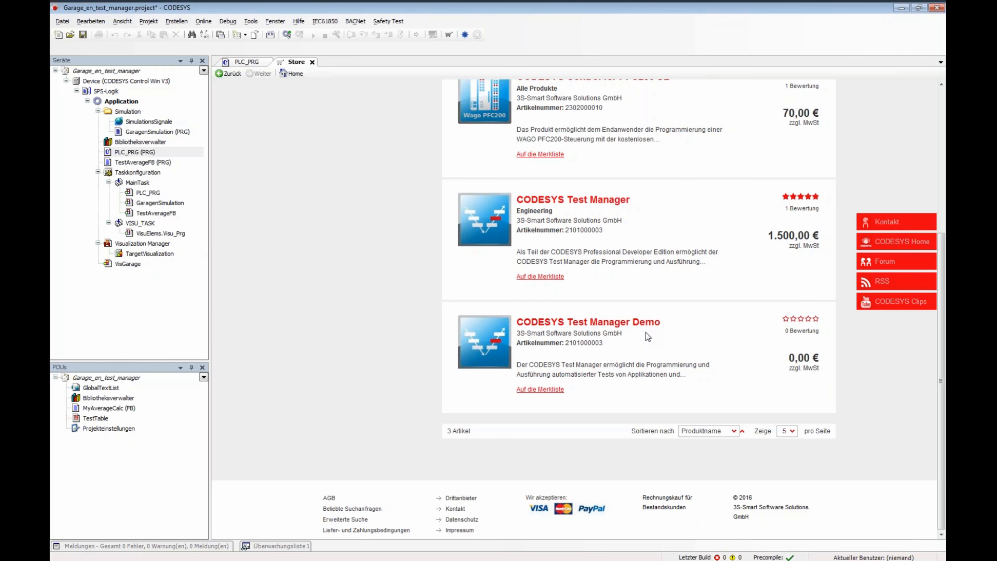
# Step: Open the CODESYS Test Manager product page, switch the store to English, and review the product description
pyautogui.click(562, 201)
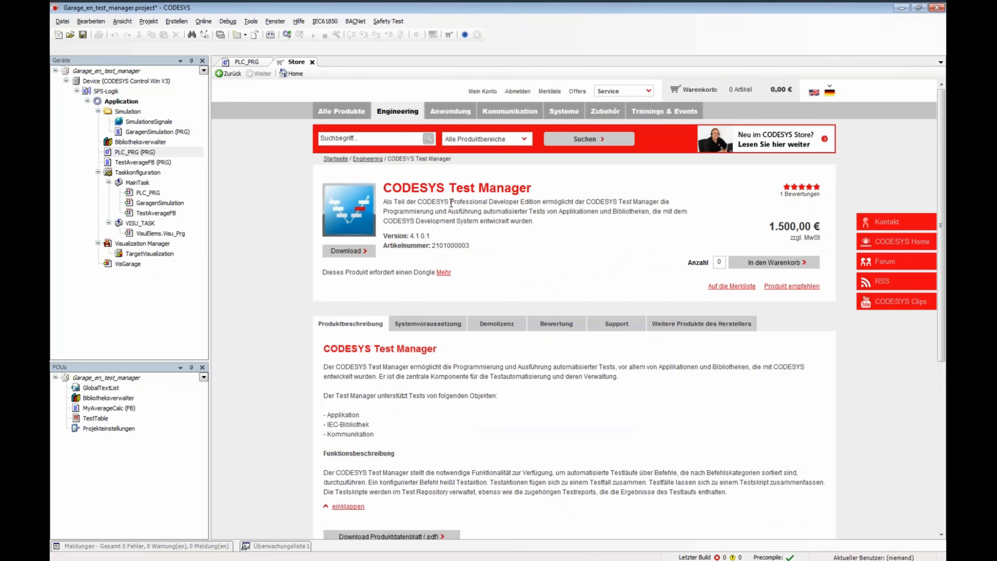
pyautogui.click(816, 95)
pyautogui.scroll(-3, 539, 270)
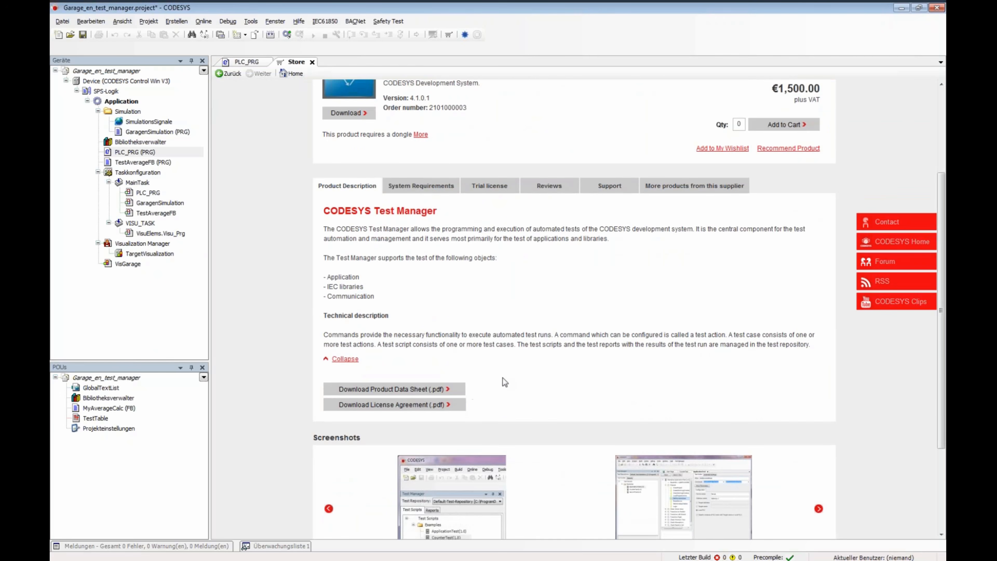
pyautogui.scroll(3, 503, 377)
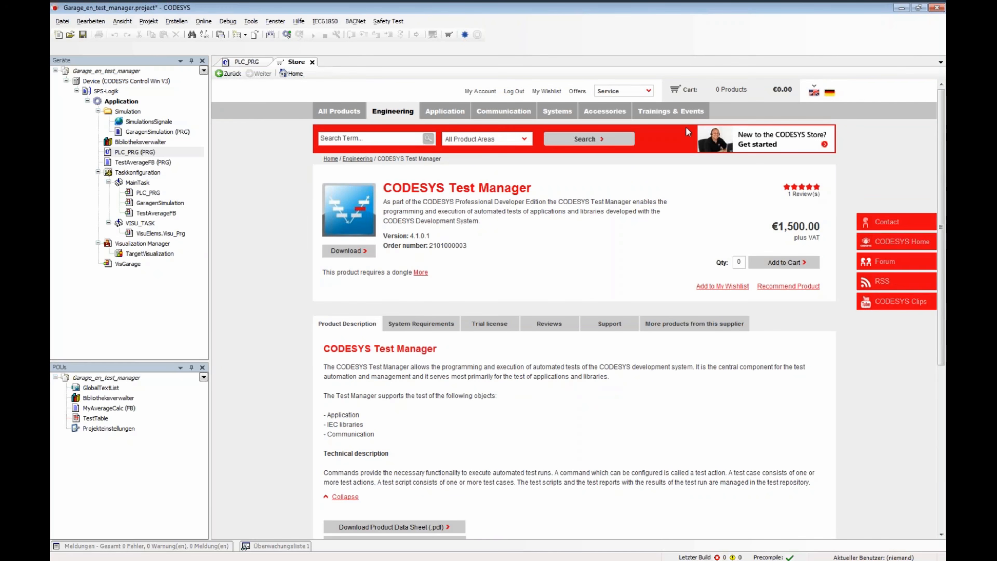
# Step: Start the CODESYS Test Manager download, accept the license agreement, and cancel the running download
pyautogui.click(338, 252)
pyautogui.scroll(-7, 524, 298)
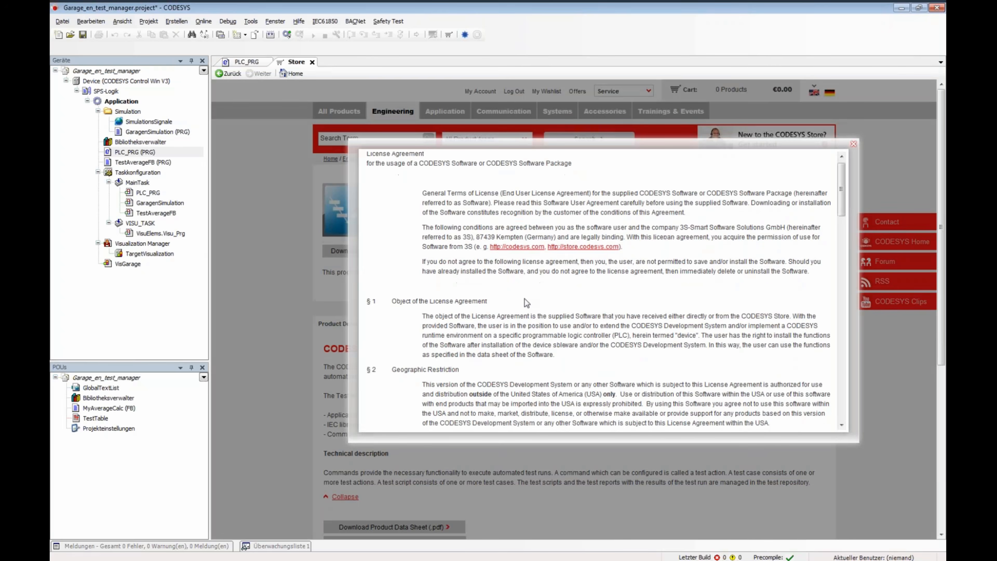
pyautogui.scroll(-15, 540, 307)
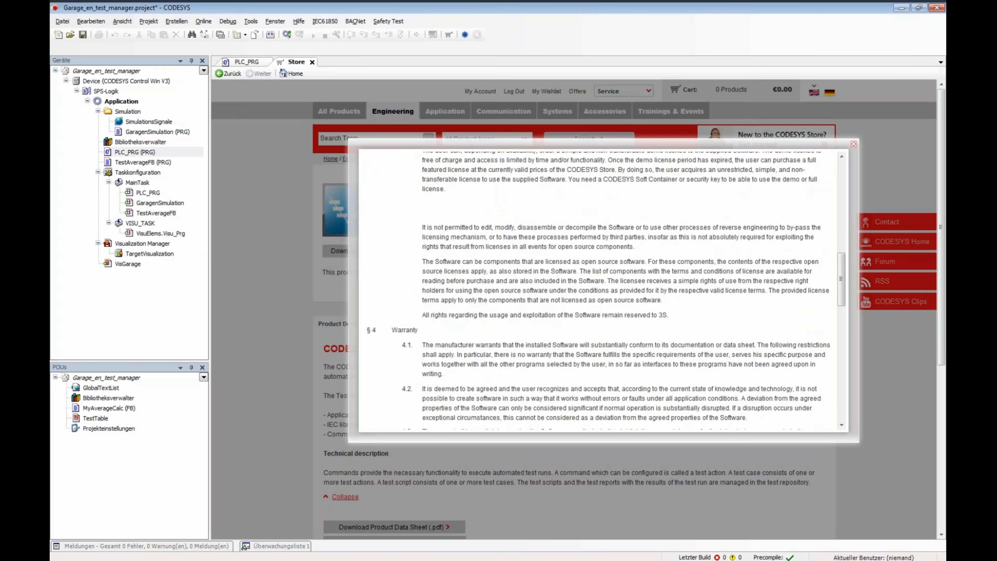
pyautogui.click(766, 423)
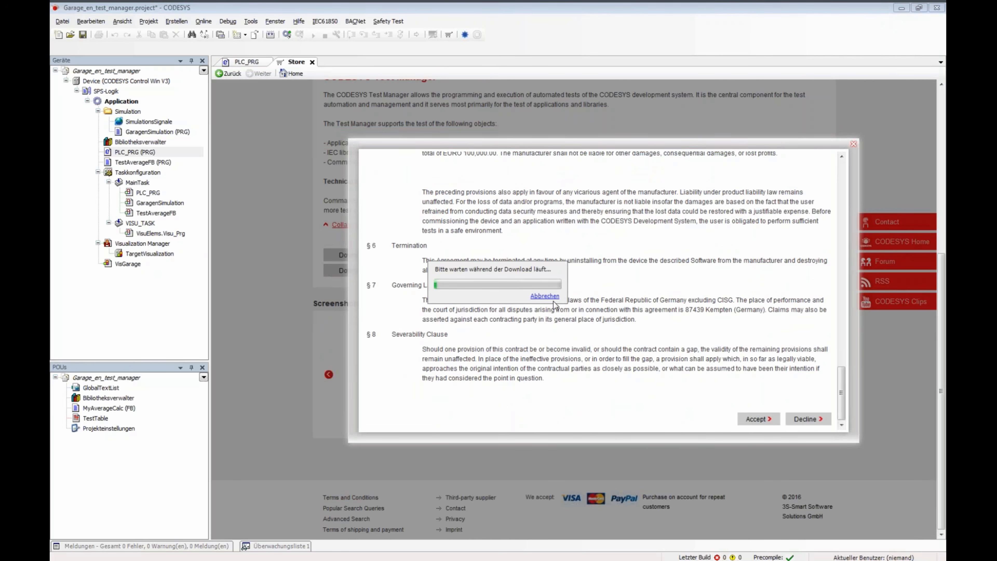
pyautogui.click(545, 297)
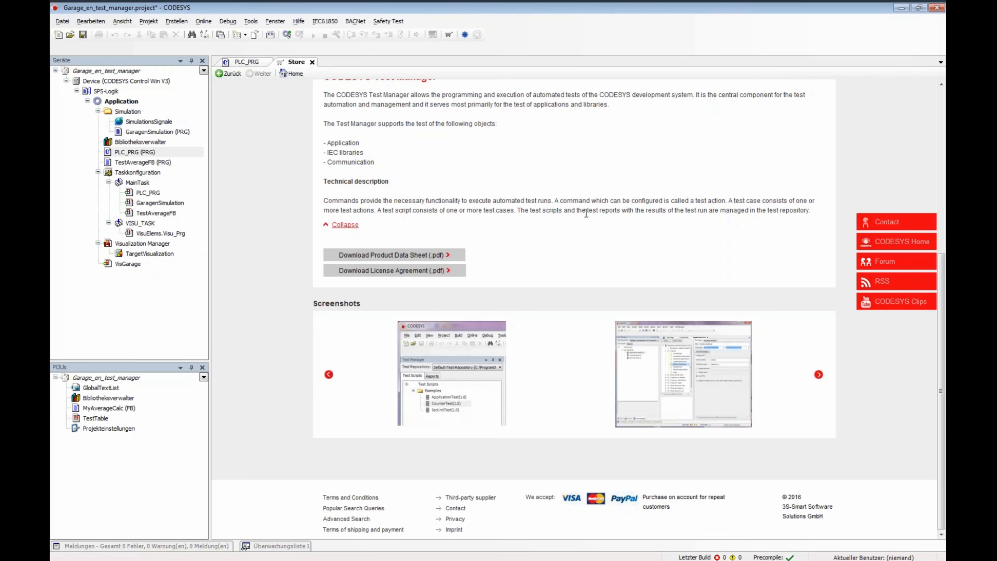
# Step: Open the Package Manager and sort the installed packages by installation date (Installationsdatum)
pyautogui.scroll(1, 586, 213)
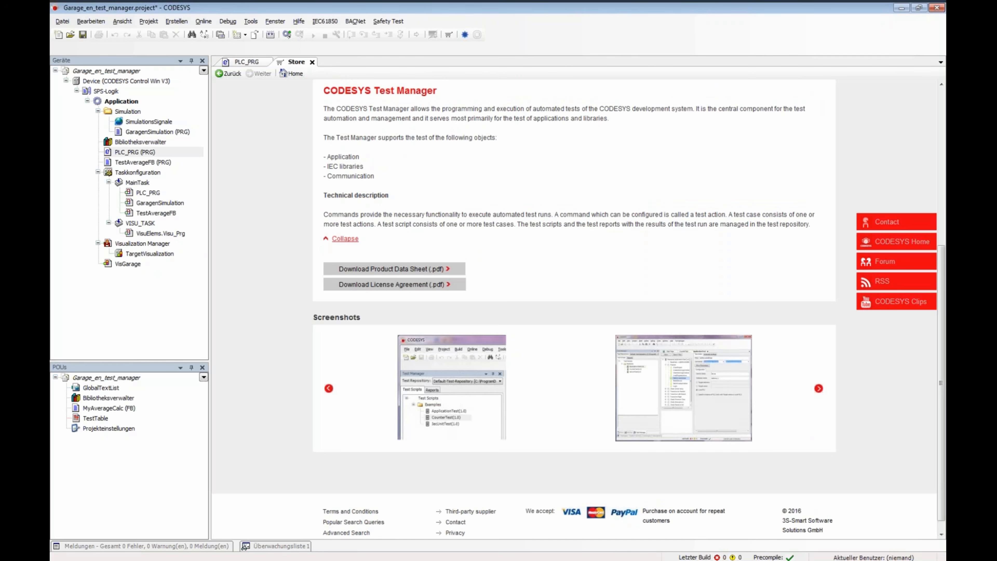
pyautogui.scroll(6, 593, 231)
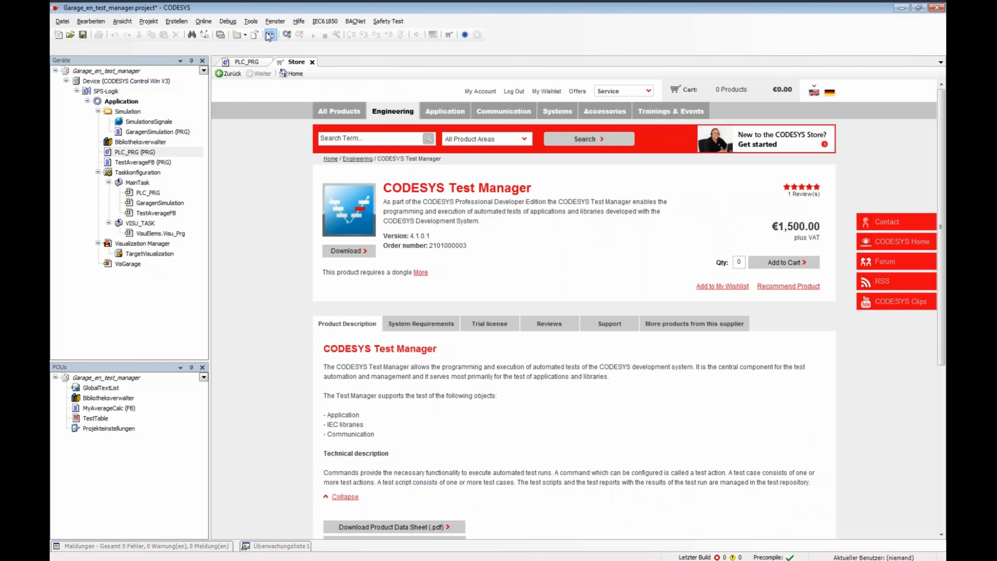
pyautogui.click(251, 21)
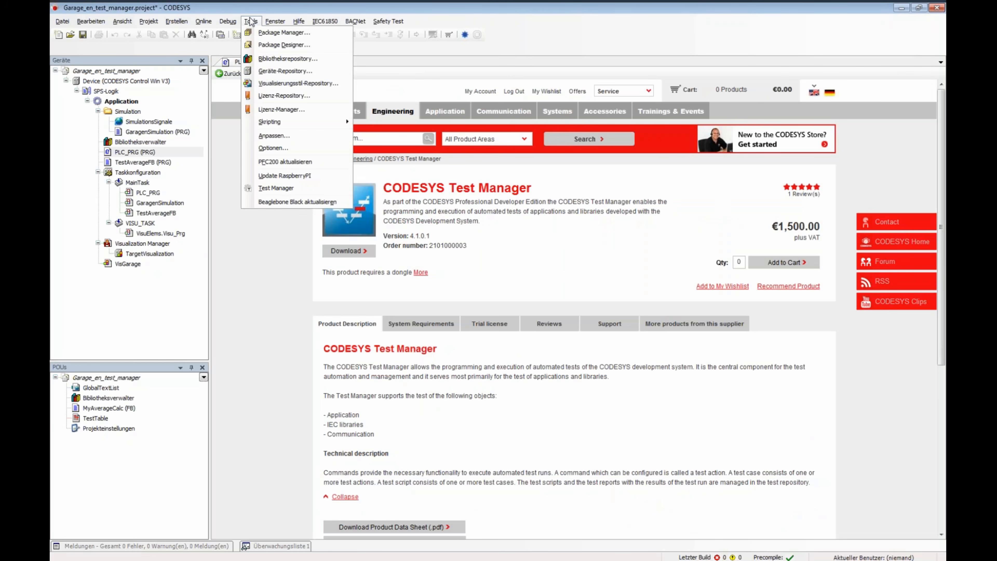
pyautogui.click(257, 33)
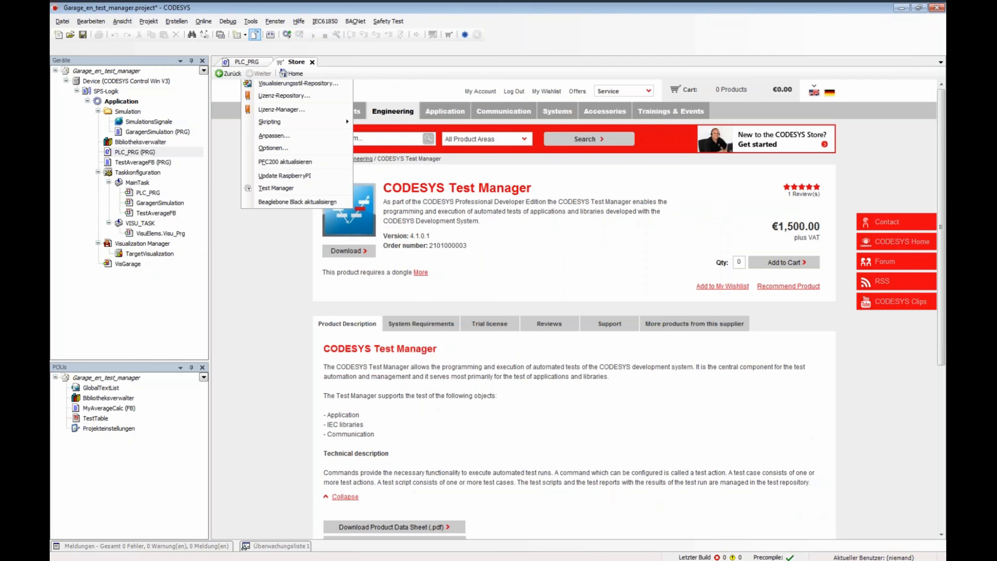
pyautogui.moveTo(377, 141); pyautogui.dragTo(375, 93)
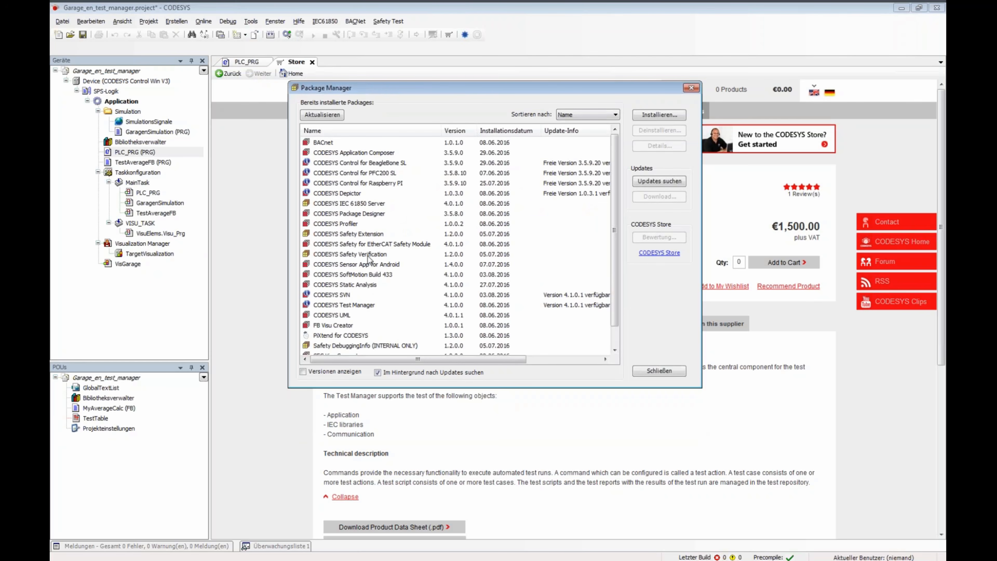
pyautogui.scroll(-1, 361, 250)
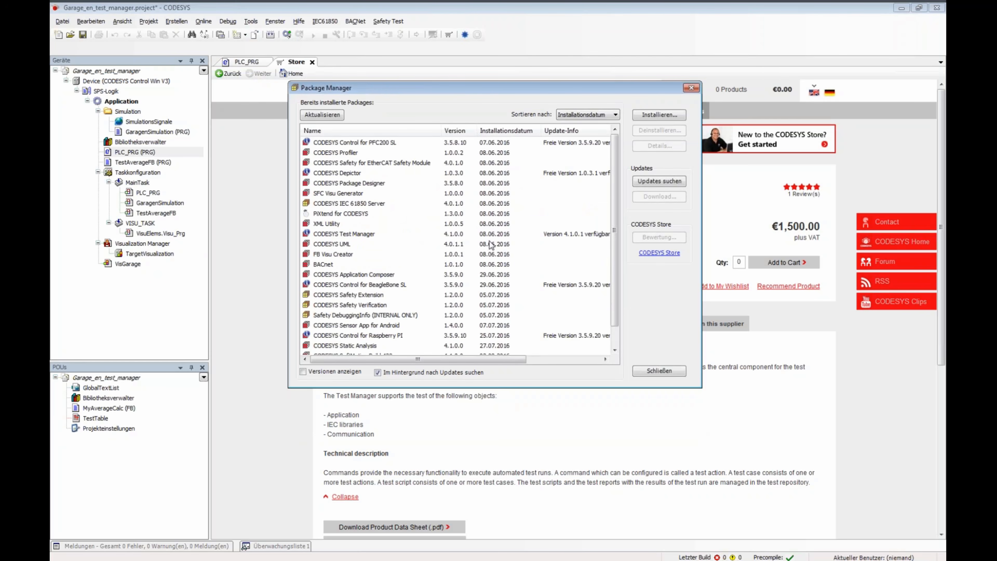
pyautogui.moveTo(415, 90); pyautogui.dragTo(416, 75)
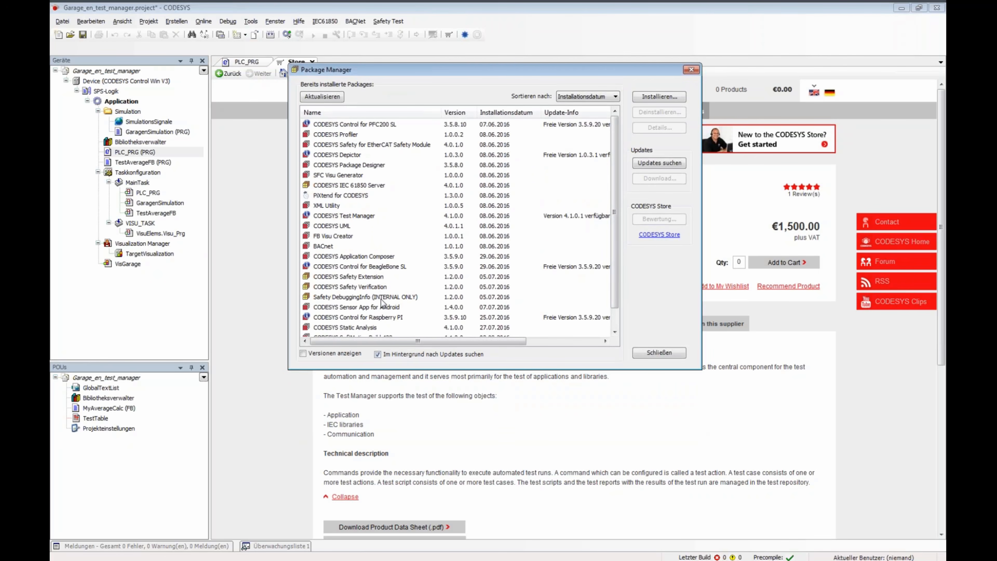
# Step: Find and select CODESYS Test Manager among the installed packages, and close the Package Manager
pyautogui.click(379, 319)
pyautogui.scroll(-1, 379, 322)
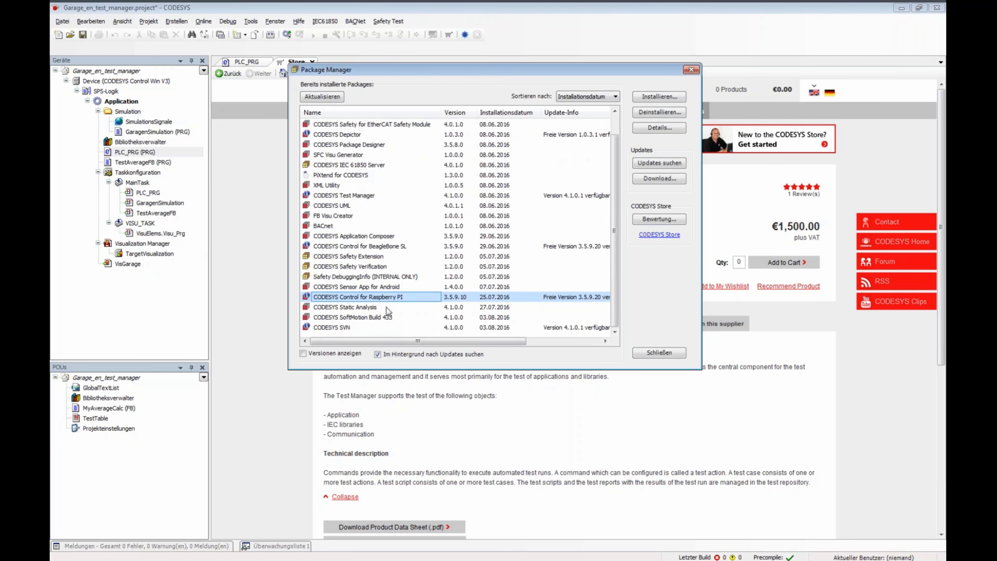
pyautogui.click(374, 201)
pyautogui.click(371, 196)
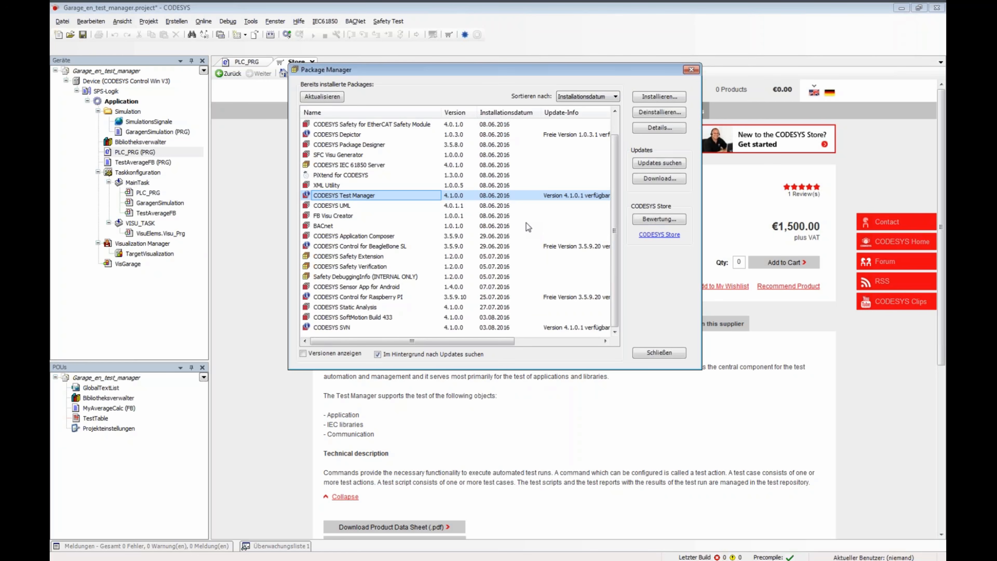
pyautogui.click(659, 352)
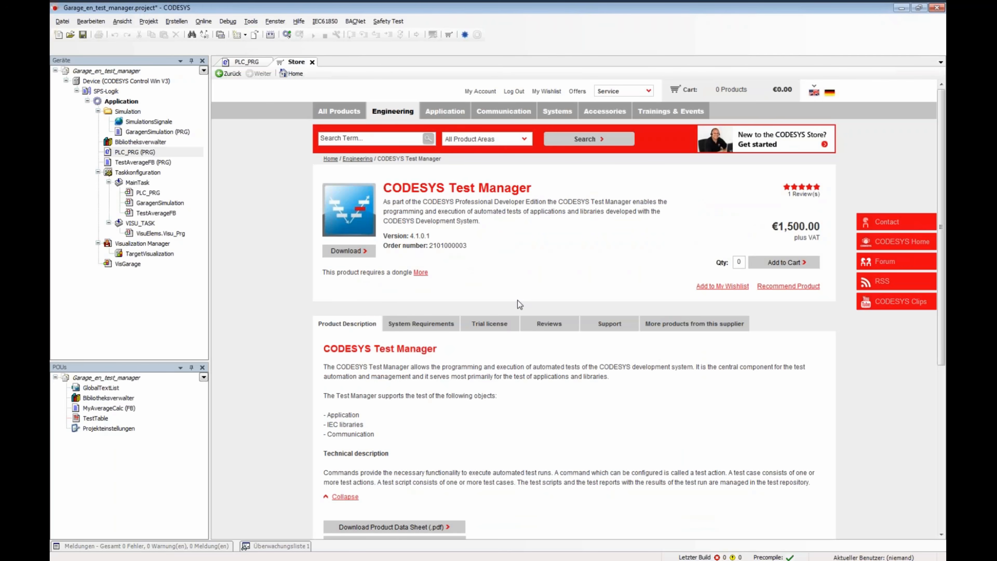
# Step: Close the Store and PLC_PRG editors, and open the Test Manager view enlarged enough to show all test scripts
pyautogui.click(314, 63)
pyautogui.click(295, 22)
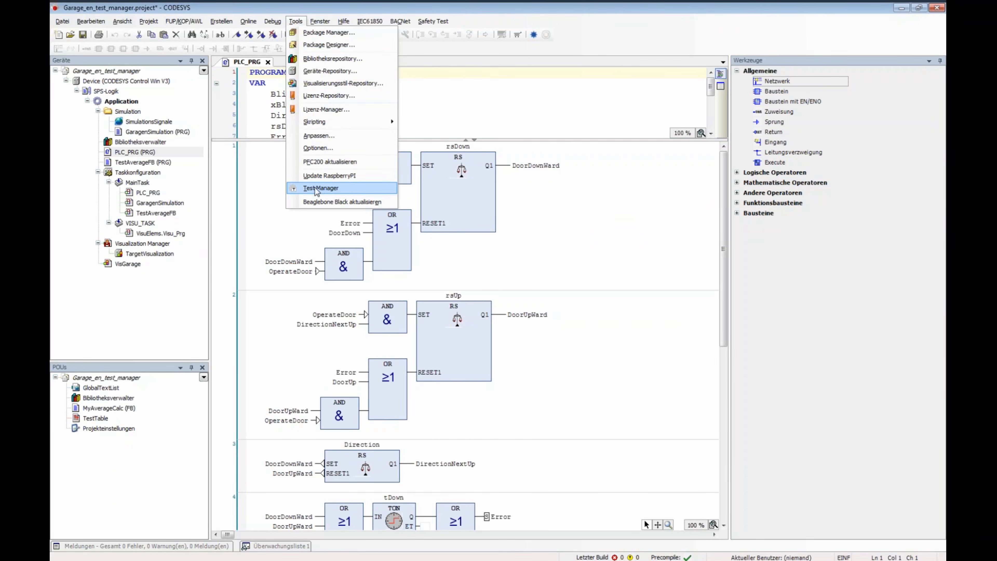
pyautogui.click(336, 188)
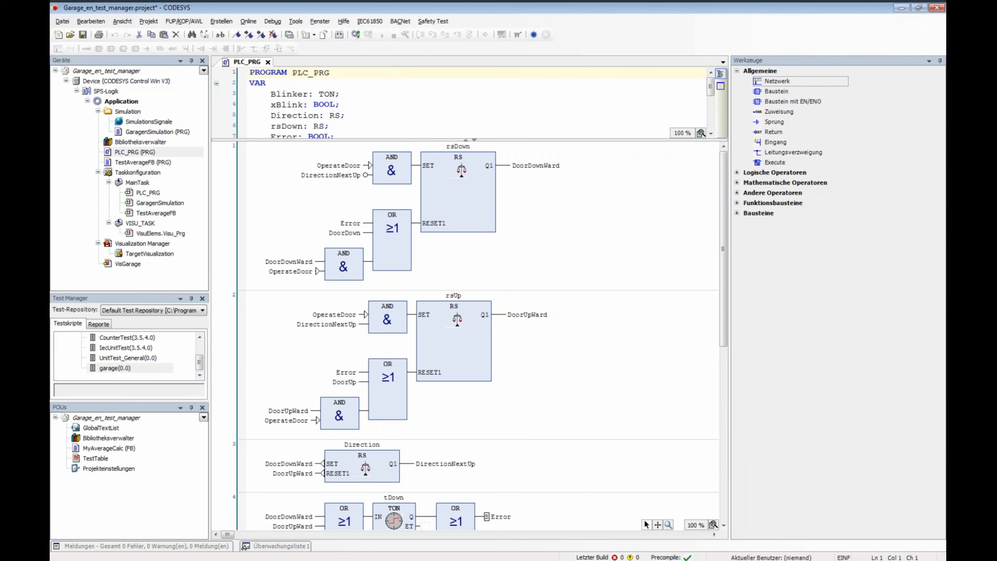
pyautogui.moveTo(168, 292); pyautogui.dragTo(167, 272)
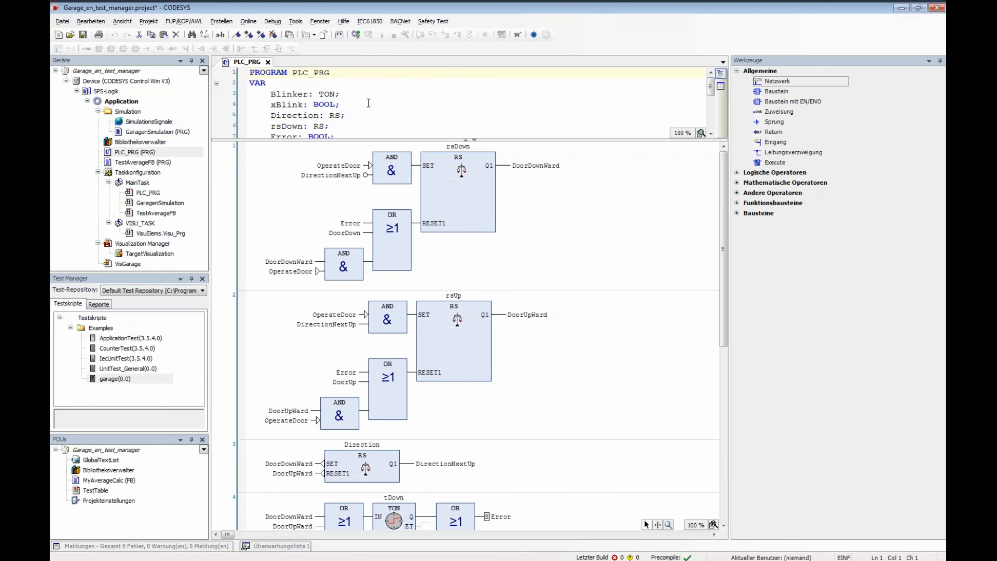
pyautogui.click(268, 62)
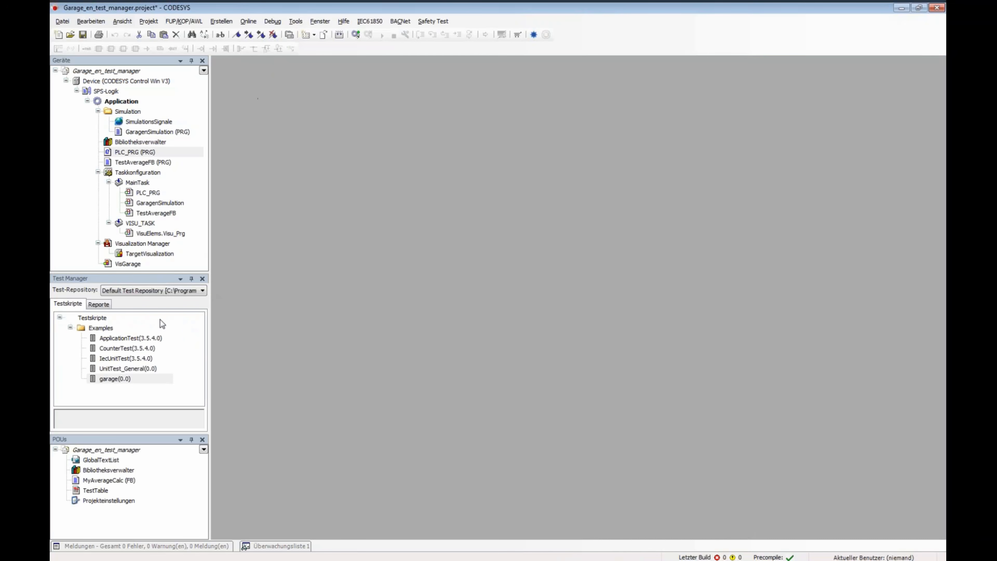
# Step: Undock the Test Manager view, try docking it at the opposite window edge, and redock it between the Geräte and POUs views
pyautogui.moveTo(125, 275); pyautogui.dragTo(470, 218)
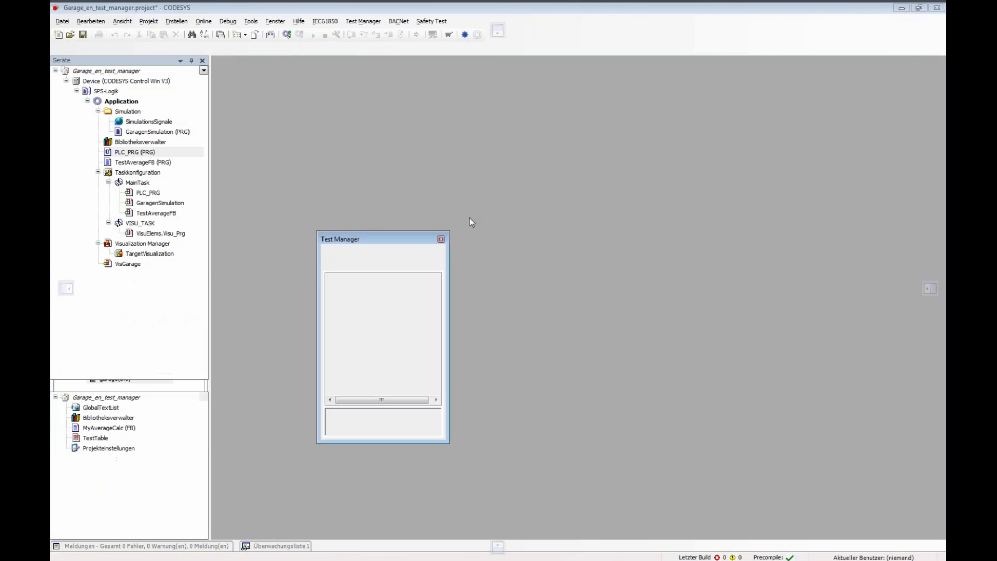
pyautogui.moveTo(380, 239); pyautogui.dragTo(923, 285)
pyautogui.moveTo(841, 63); pyautogui.dragTo(124, 238)
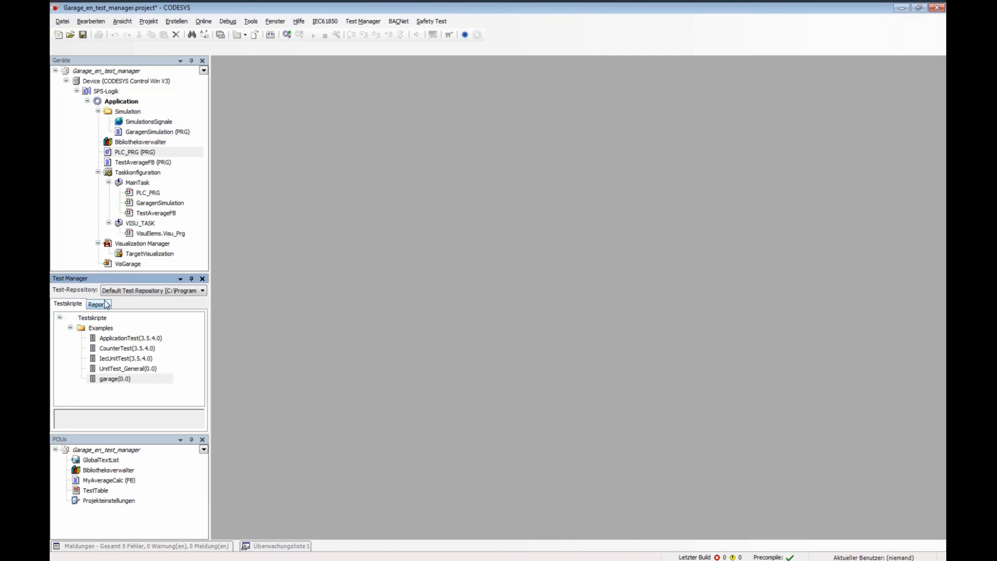
# Step: Go through the example test scripts CounterTest, IecUnitTest, UnitTest_General and garage in the Test Manager view
pyautogui.click(110, 349)
pyautogui.click(108, 358)
pyautogui.click(108, 369)
pyautogui.click(109, 378)
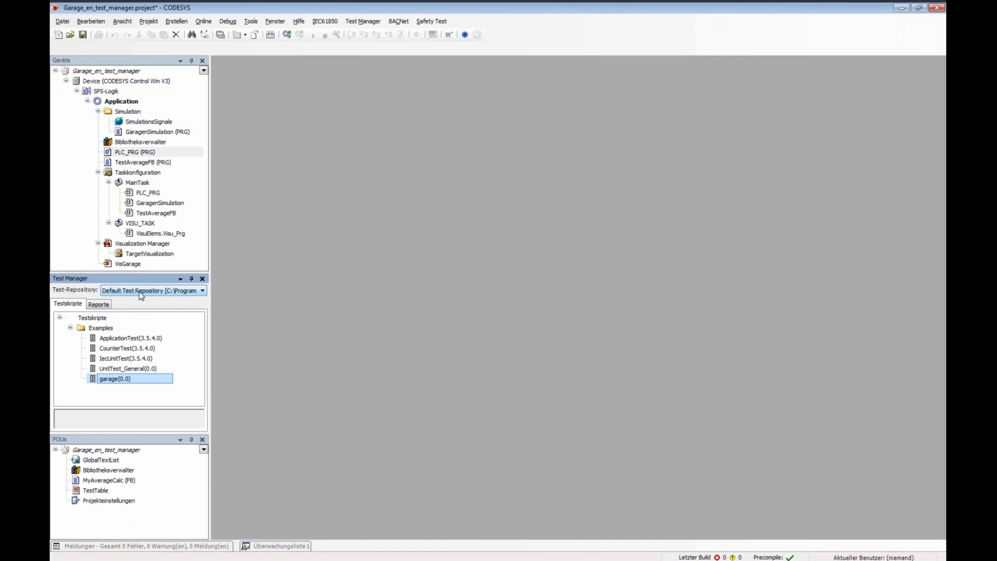
# Step: Check the name and storage location of the configured test repositories, widening the name column to read it in full
pyautogui.click(148, 289)
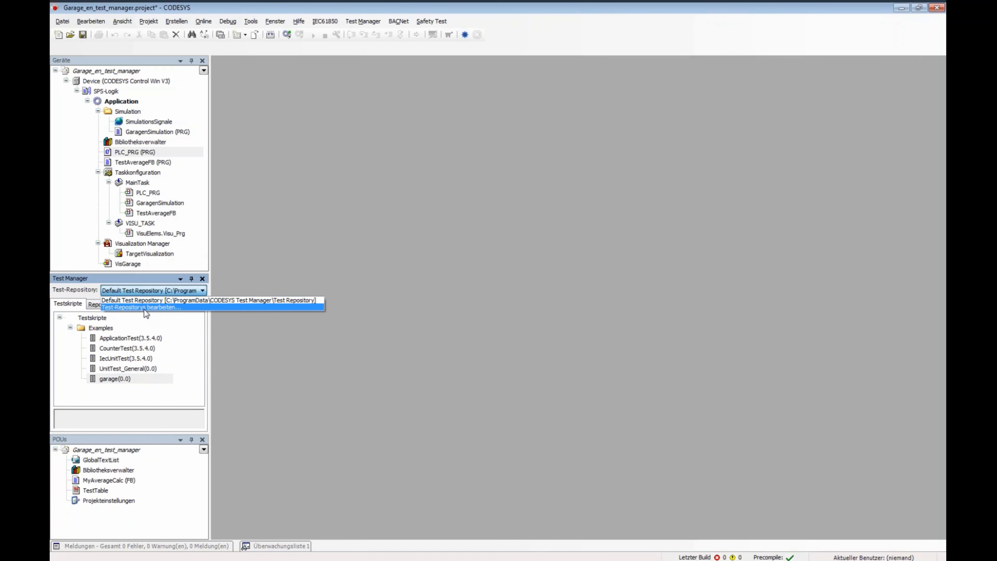
pyautogui.click(144, 307)
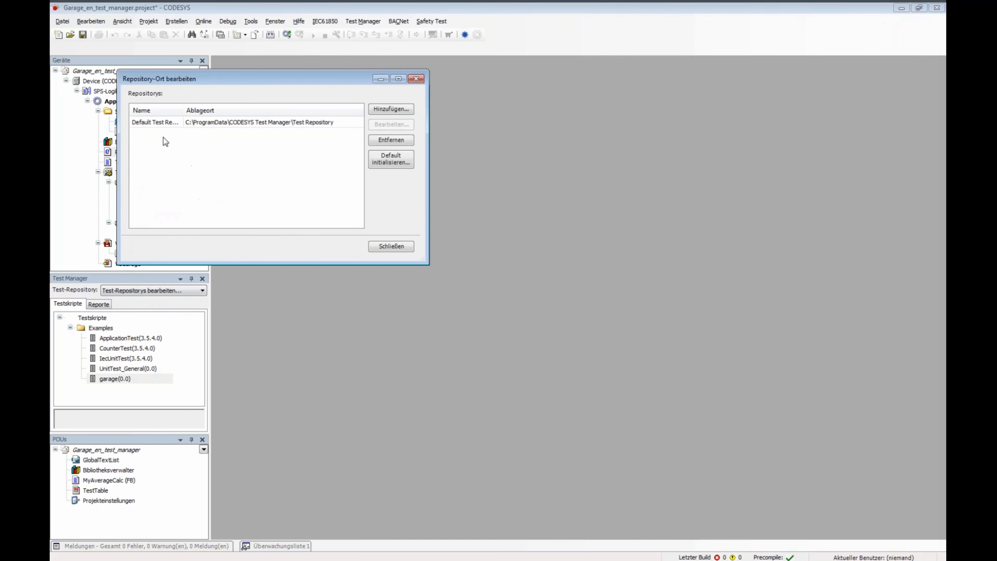
pyautogui.moveTo(183, 110); pyautogui.dragTo(209, 110)
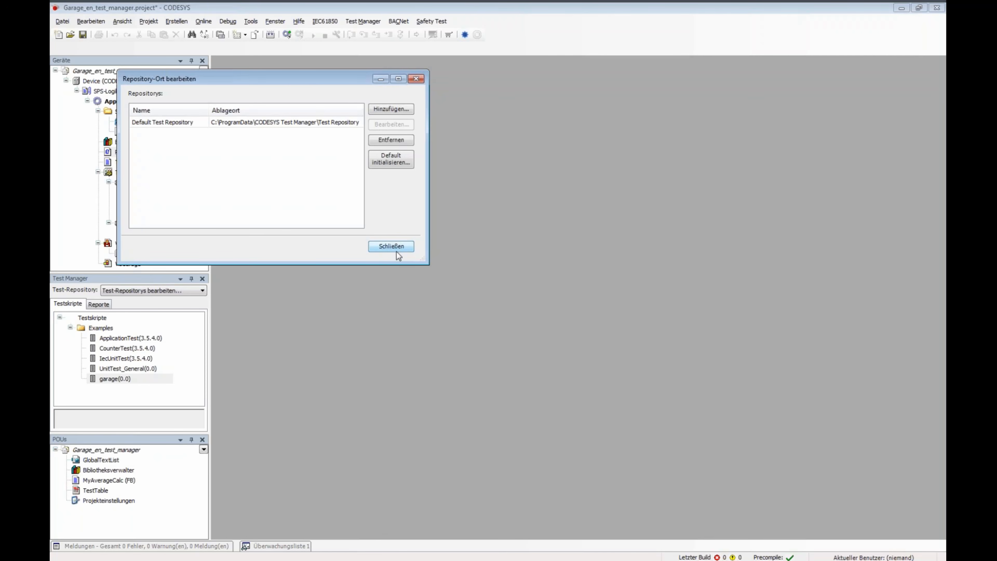
pyautogui.click(398, 244)
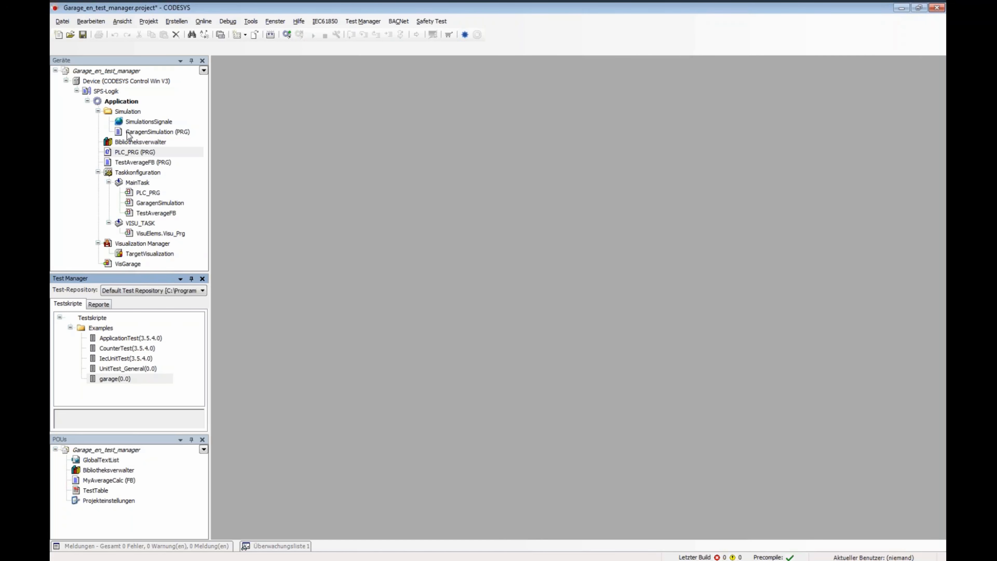
# Step: Scan the network from the Device's communication settings, set the found controller as the active target, and close the Device editor
pyautogui.doubleClick(116, 83)
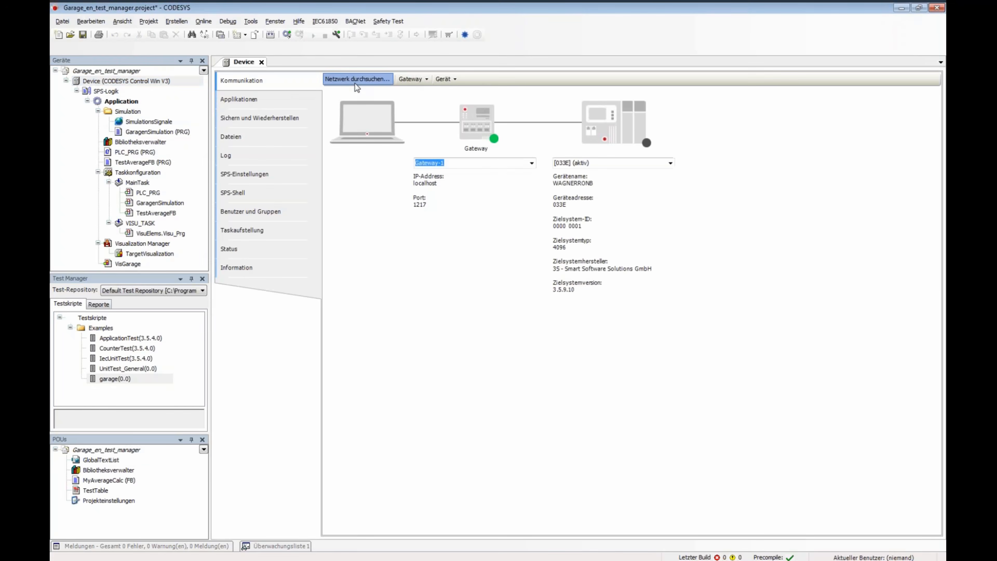
pyautogui.click(356, 79)
pyautogui.doubleClick(389, 356)
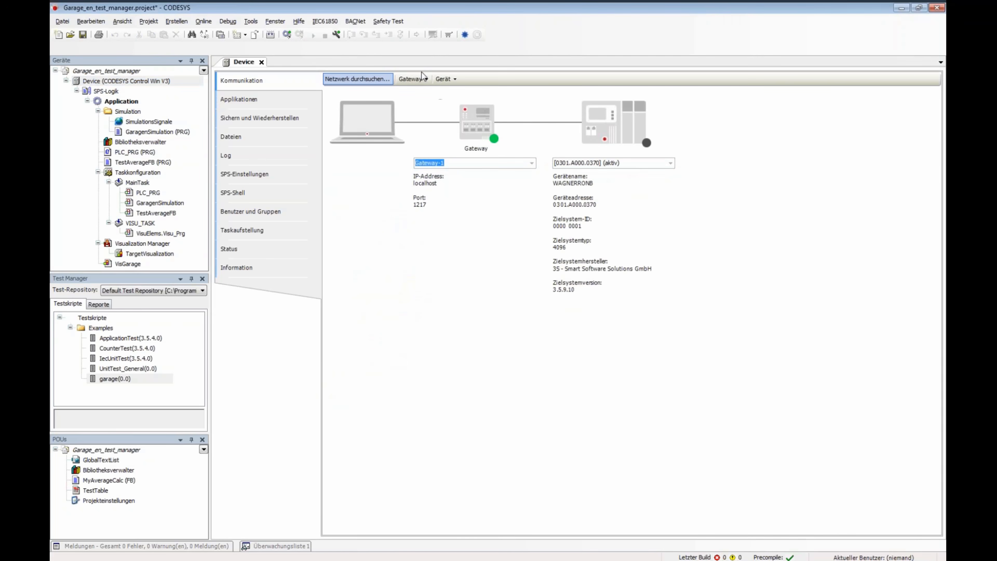
pyautogui.click(261, 62)
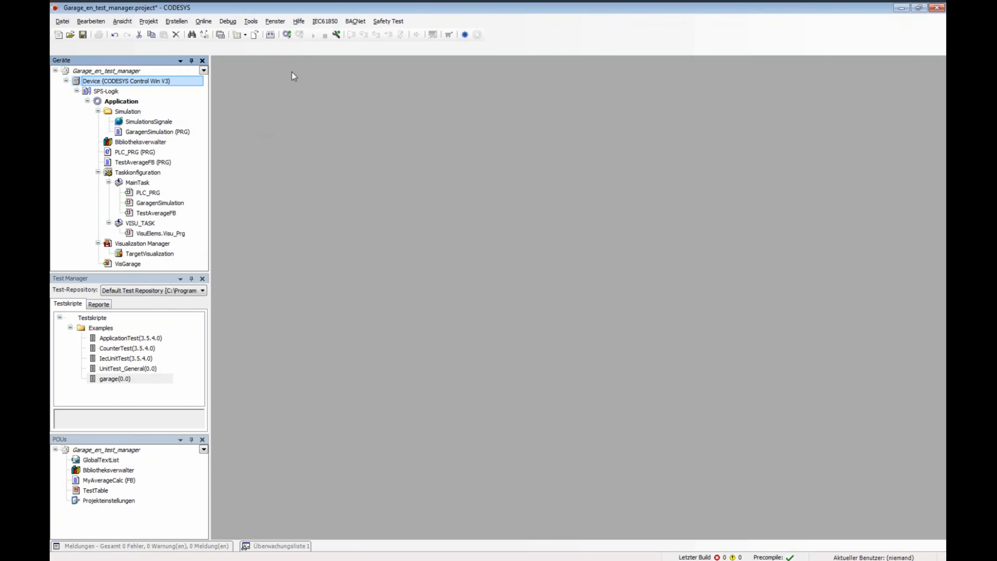
# Step: Log in to the controller, create and download the application on it, and start it
pyautogui.click(287, 35)
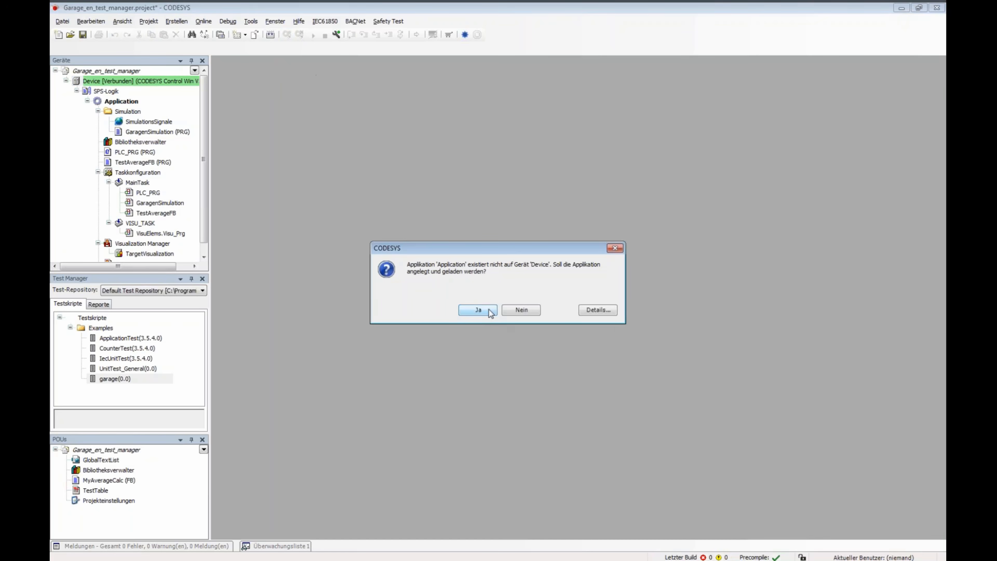
pyautogui.click(478, 310)
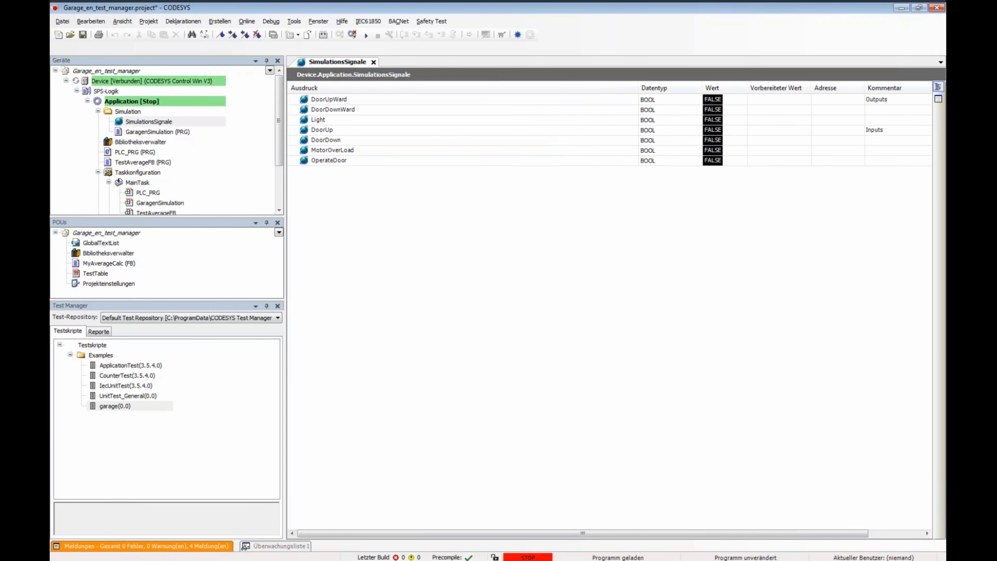
pyautogui.press('F5')
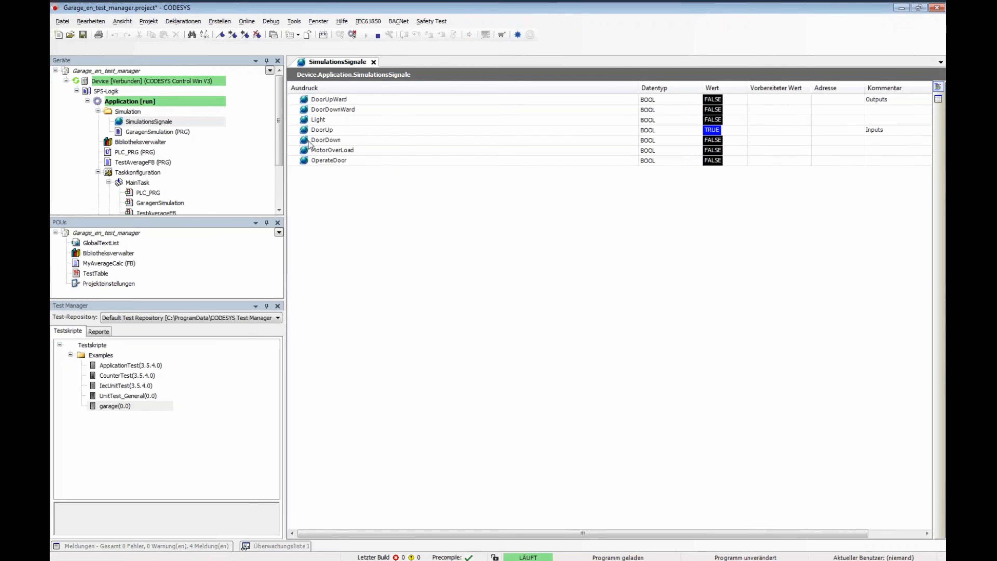
# Step: Open the VisGarage visualization, dock it beneath SimulationsSignale, and adjust the side panel widths to give both editors more room
pyautogui.moveTo(282, 147); pyautogui.dragTo(282, 190)
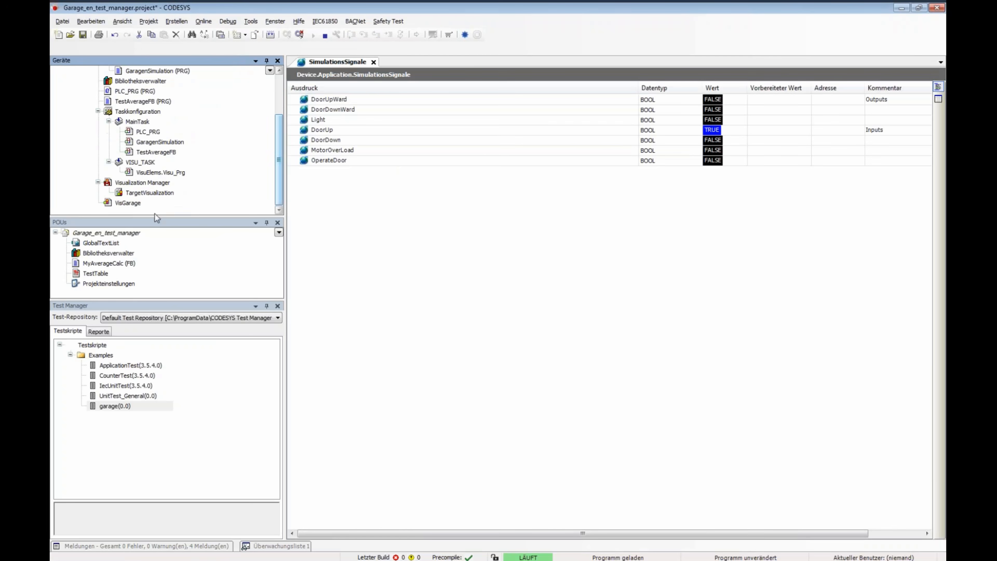
pyautogui.click(114, 204)
pyautogui.doubleClick(115, 204)
pyautogui.moveTo(407, 62); pyautogui.dragTo(530, 313)
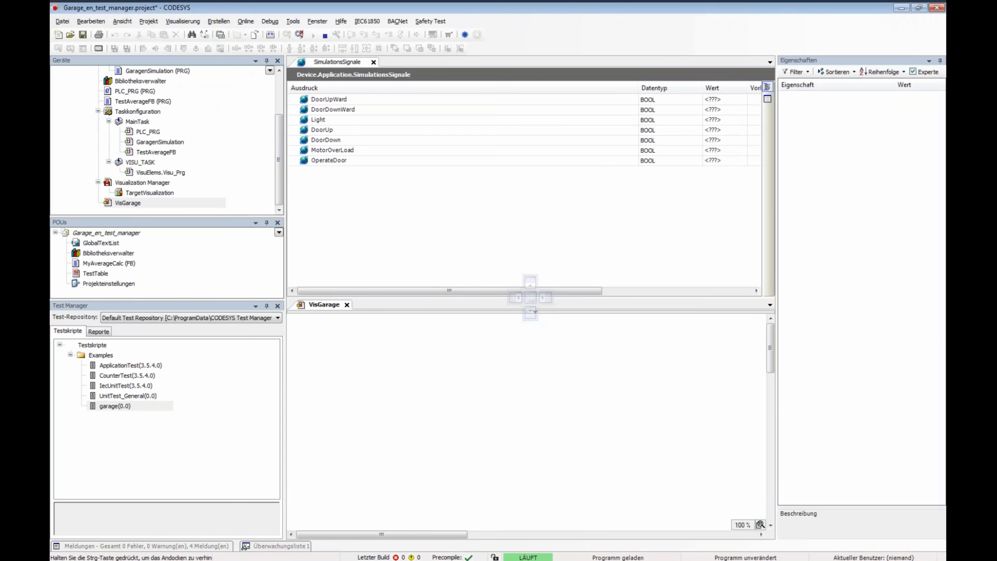
pyautogui.moveTo(776, 227); pyautogui.dragTo(821, 227)
pyautogui.click(713, 228)
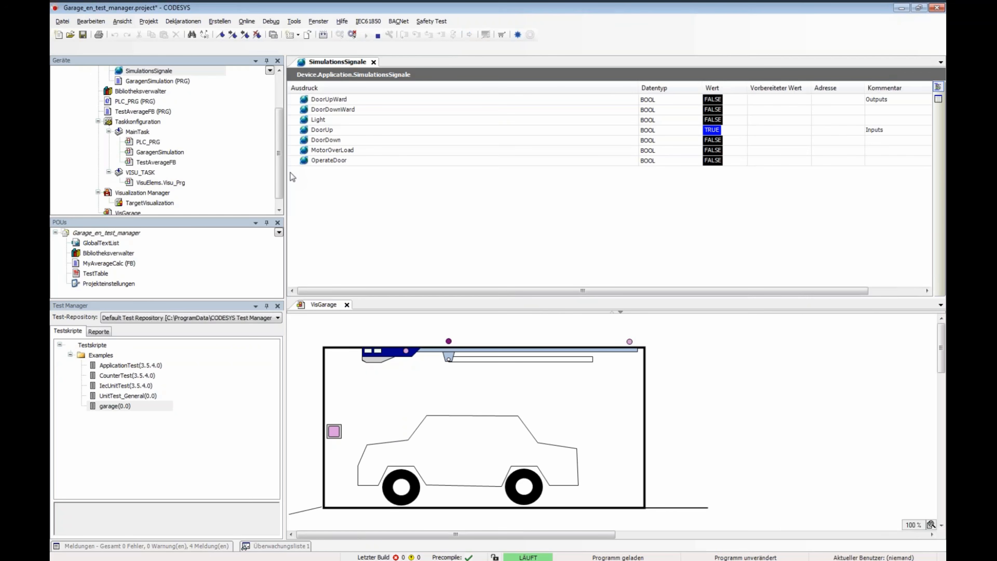
pyautogui.moveTo(285, 168); pyautogui.dragTo(276, 161)
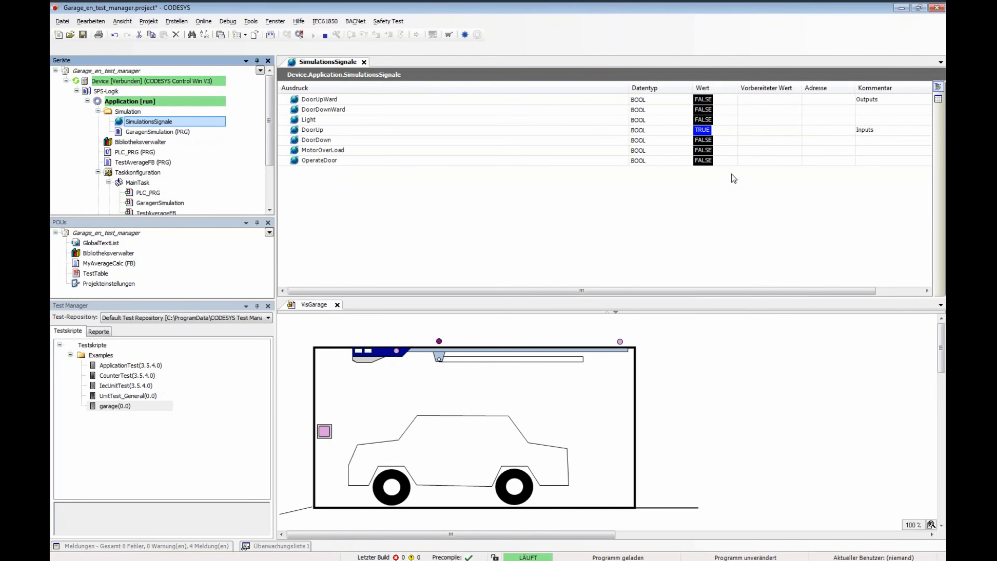
# Step: Run the garage door closed and open by writing OperateDoor TRUE and FALSE twice, and repeat with the wall button in VisGarage
pyautogui.click(762, 162)
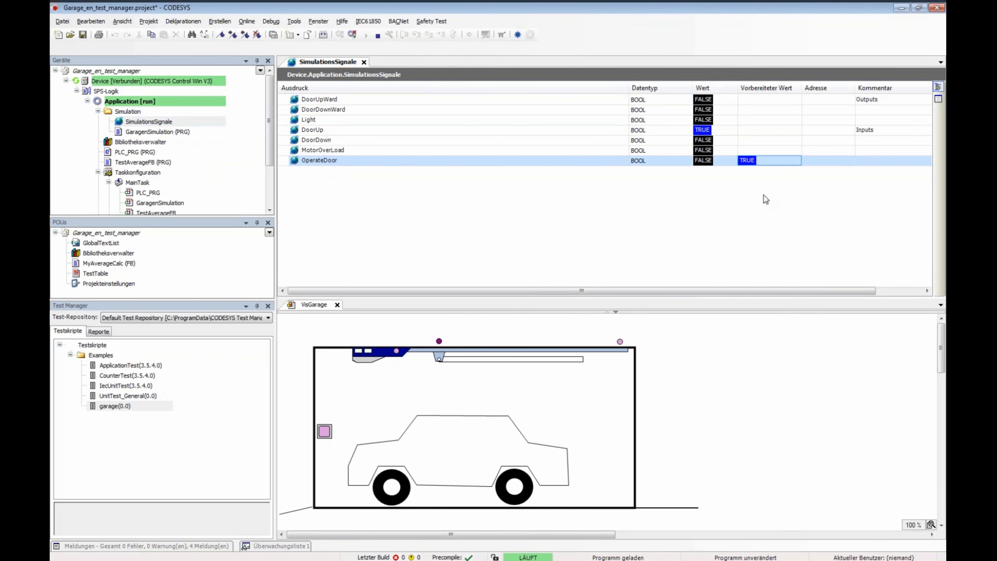
pyautogui.hotkey('ctrl', 'F7')
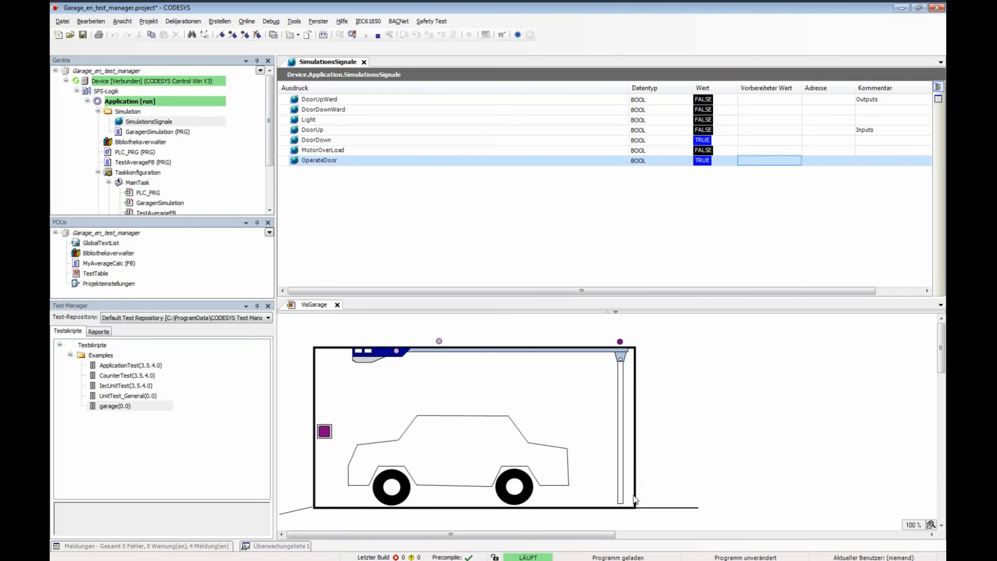
pyautogui.click(778, 163)
pyautogui.hotkey('ctrl', 'F7')
pyautogui.click(778, 163)
pyautogui.hotkey('ctrl', 'F7')
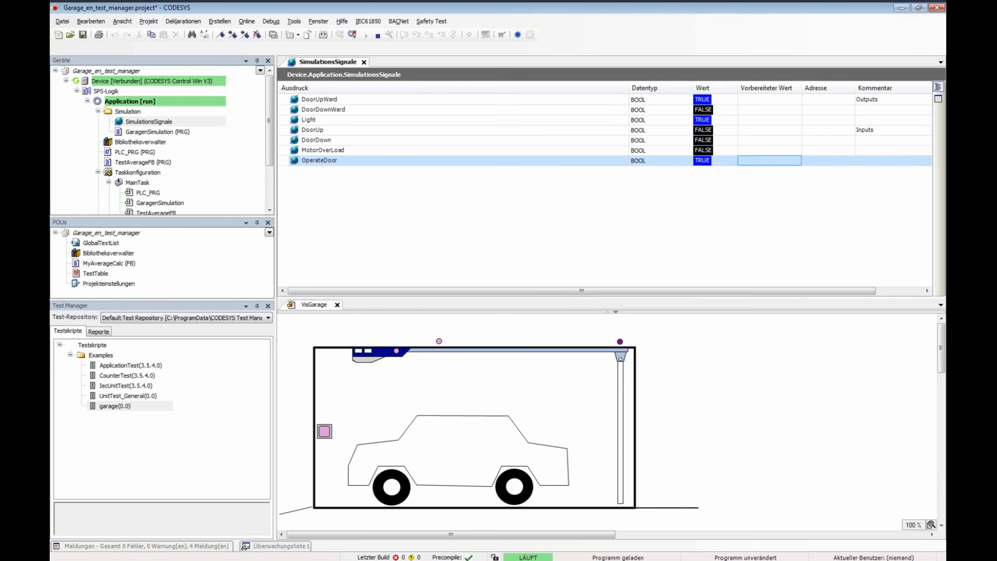
pyautogui.click(778, 163)
pyautogui.hotkey('ctrl', 'F7')
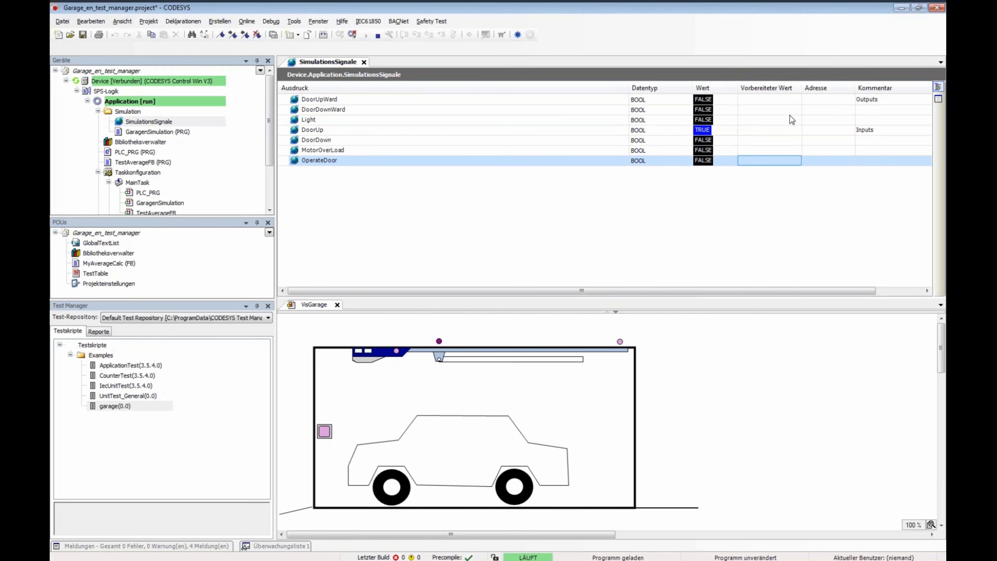
pyautogui.click(324, 431)
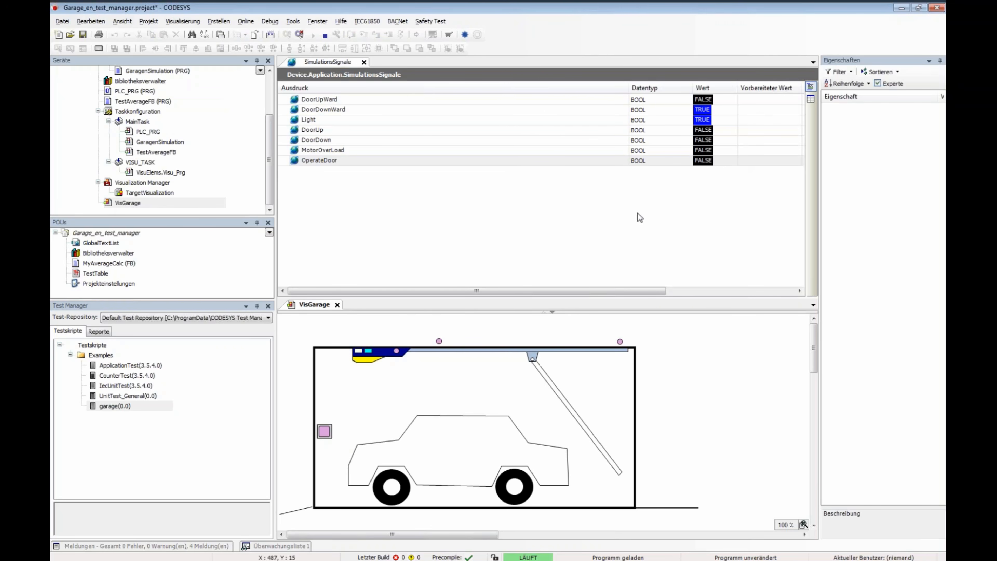
pyautogui.click(324, 436)
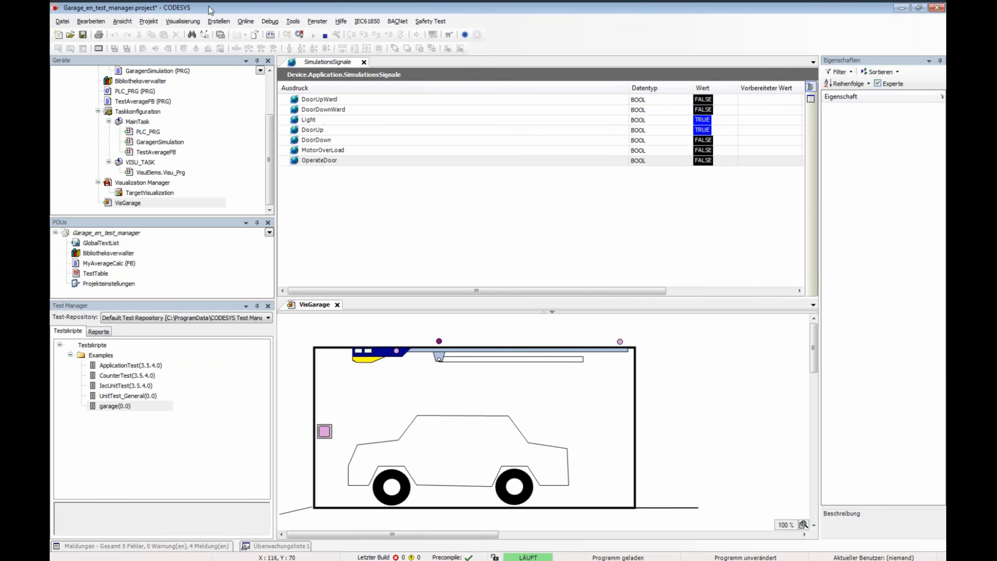
# Step: Open the garage test script, enlarge its editor area, and look through its list of test cases
pyautogui.doubleClick(111, 409)
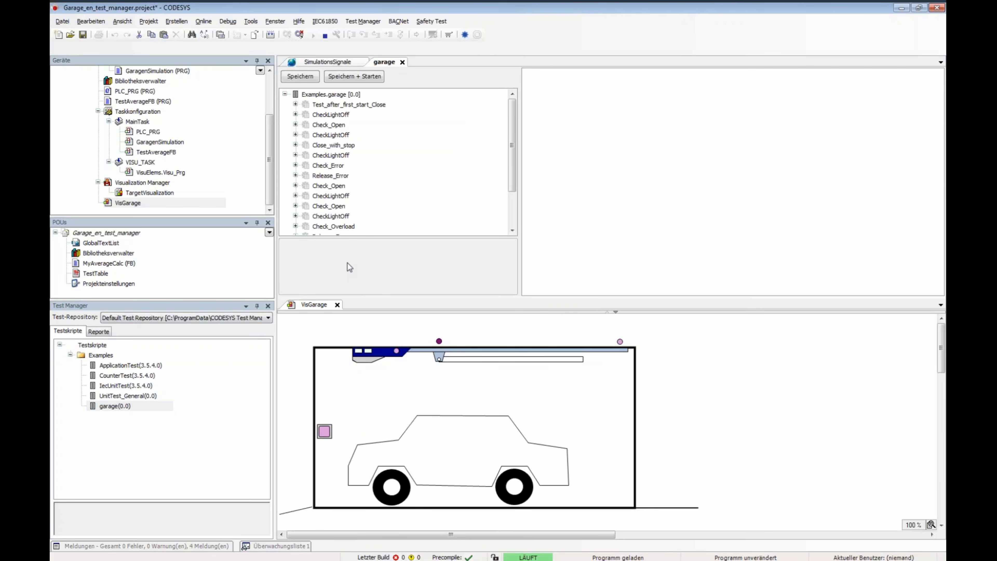
pyautogui.moveTo(362, 300); pyautogui.dragTo(367, 334)
pyautogui.moveTo(515, 219); pyautogui.dragTo(516, 254)
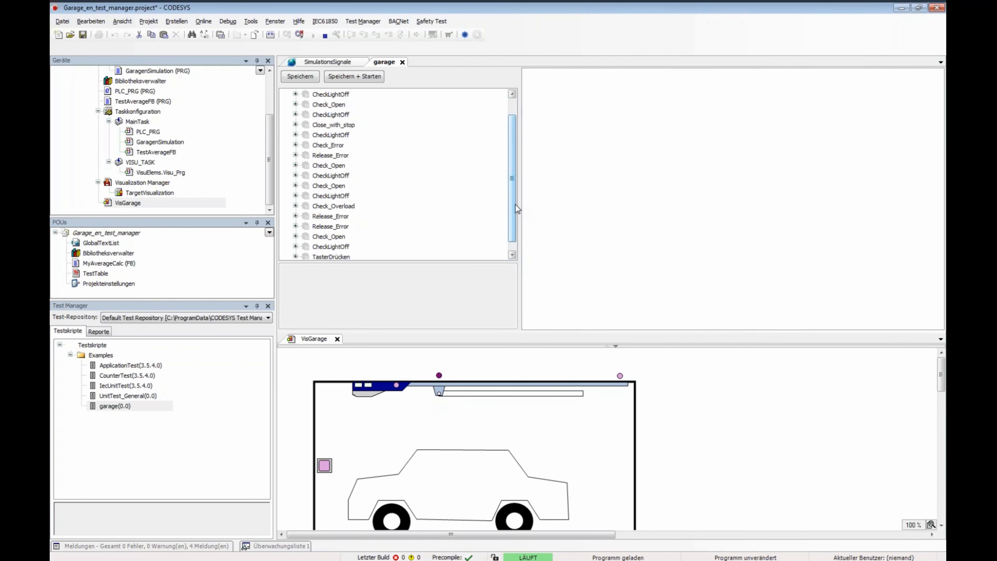
pyautogui.moveTo(515, 204); pyautogui.dragTo(514, 187)
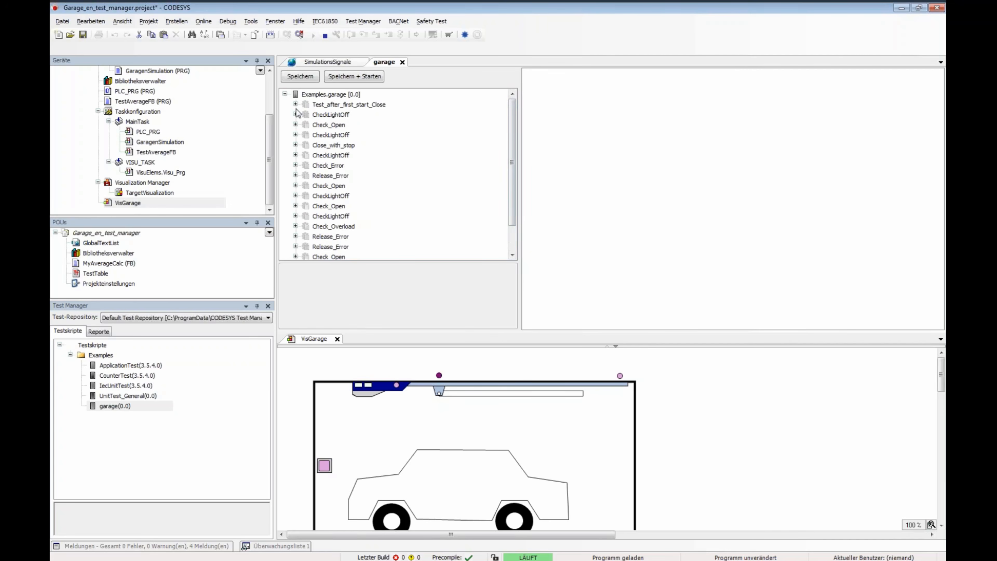
# Step: Examine the general properties of the Examples.garage script and the elements that can be added to it
pyautogui.click(300, 95)
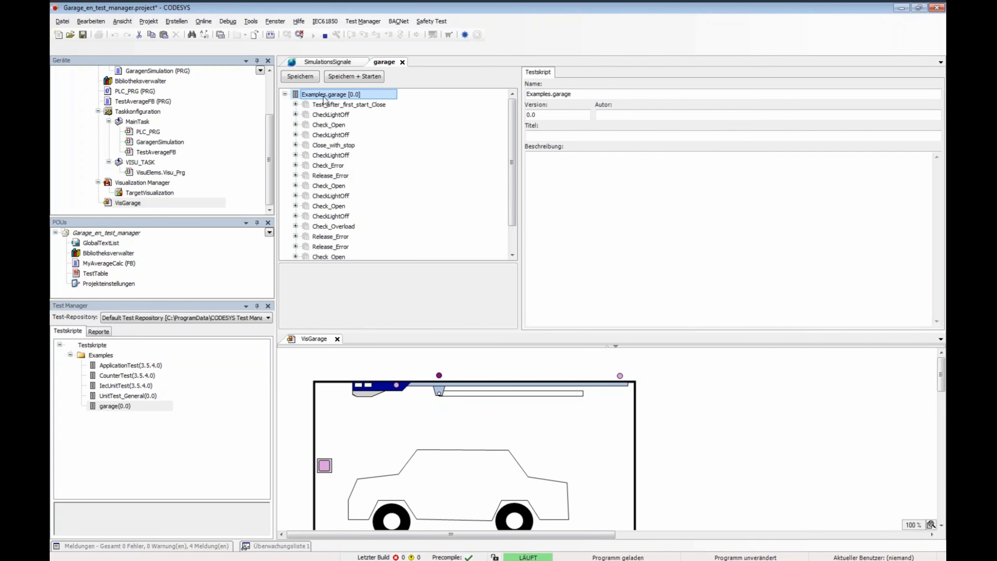
pyautogui.click(578, 94)
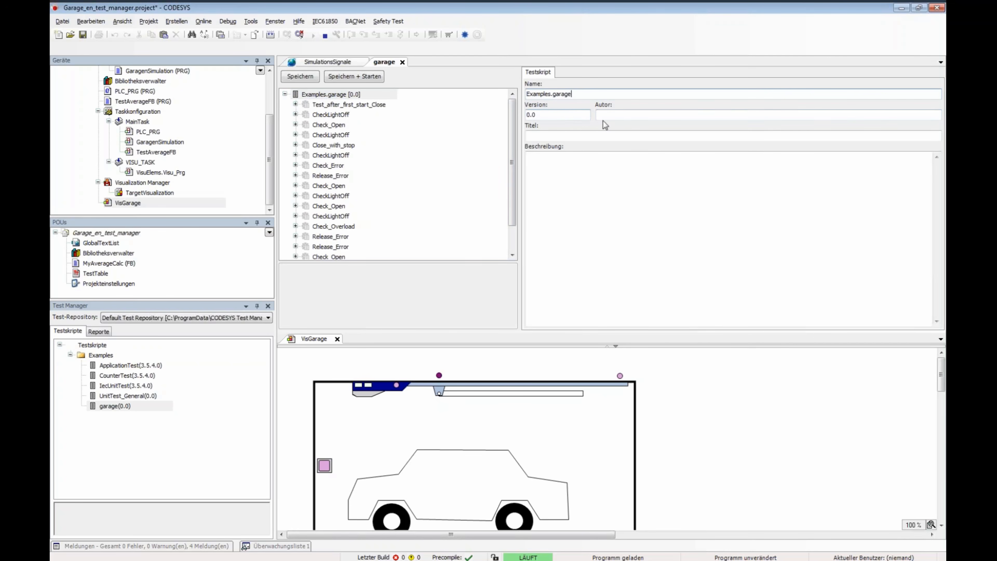
pyautogui.click(315, 96)
pyautogui.rightClick(315, 97)
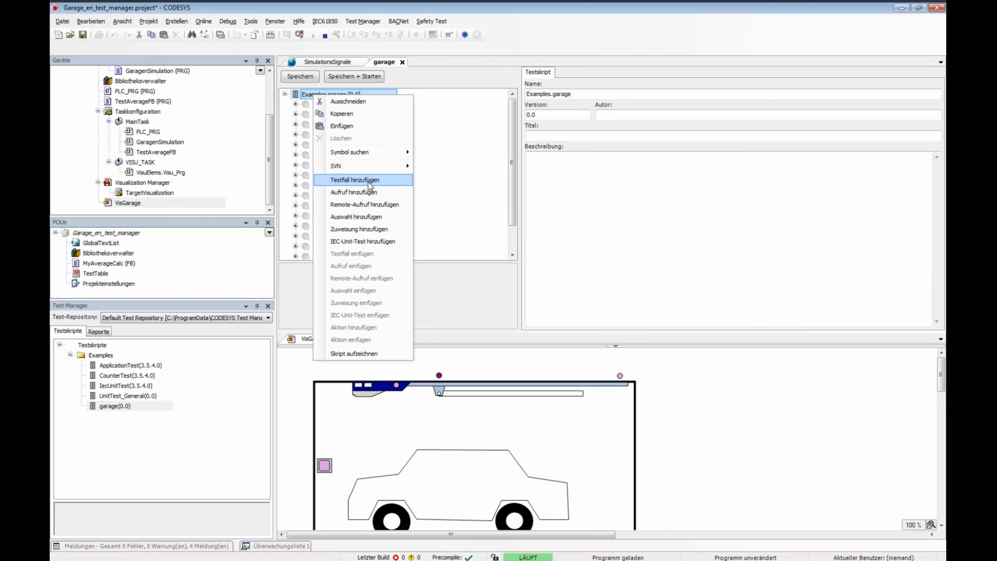
pyautogui.click(435, 182)
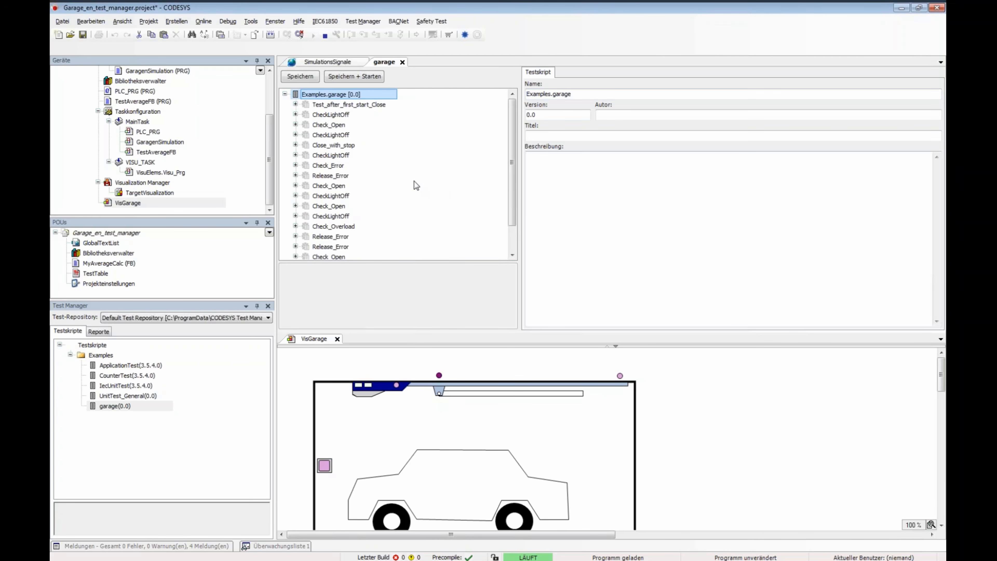
# Step: Exit CODESYS without saving the project changes
pyautogui.click(937, 8)
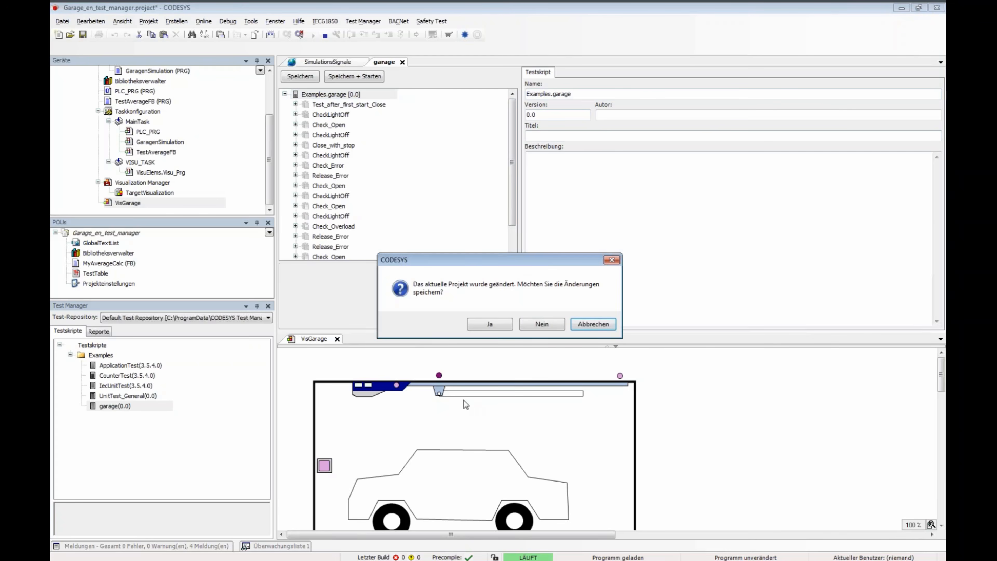
pyautogui.click(548, 333)
pyautogui.click(557, 328)
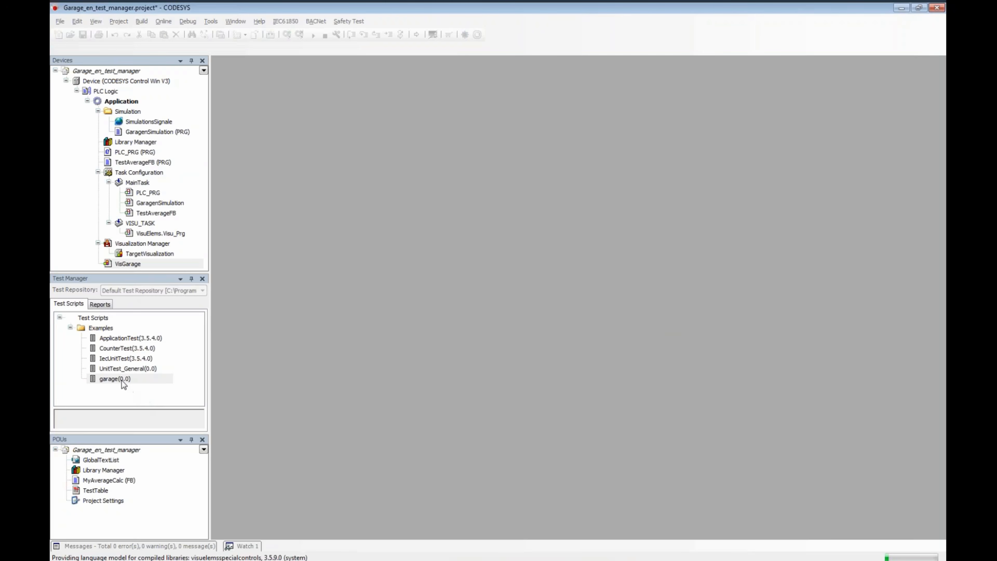
# Step: Open the garage test script in the English interface, and expand and select the Test_after_first_start_Close test case
pyautogui.click(107, 379)
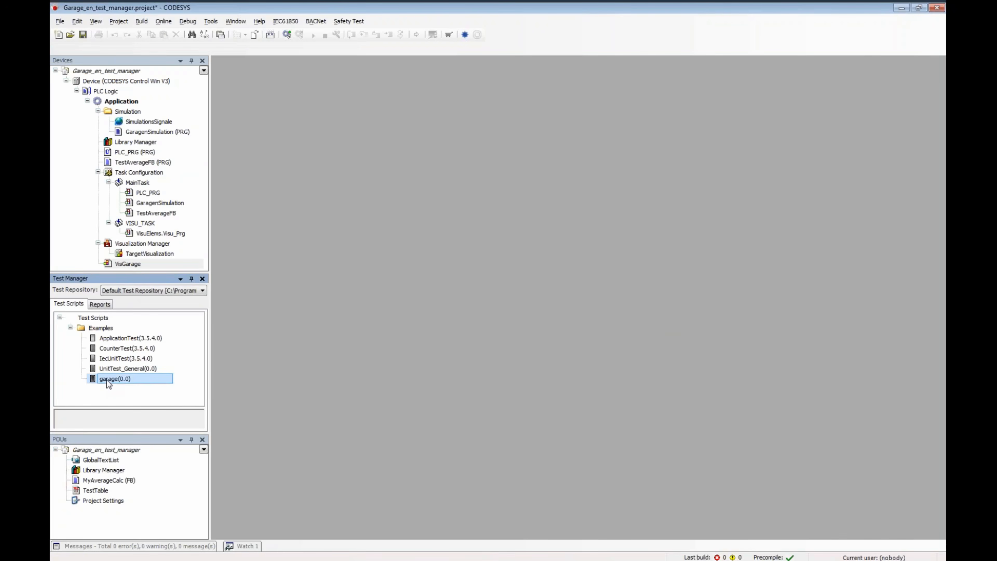
pyautogui.doubleClick(106, 379)
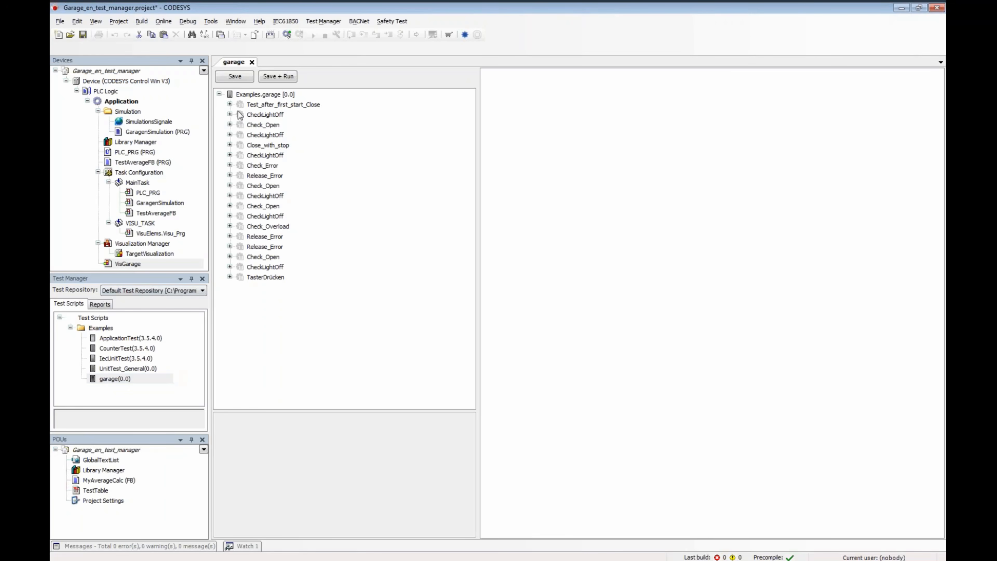
pyautogui.click(229, 104)
pyautogui.click(273, 106)
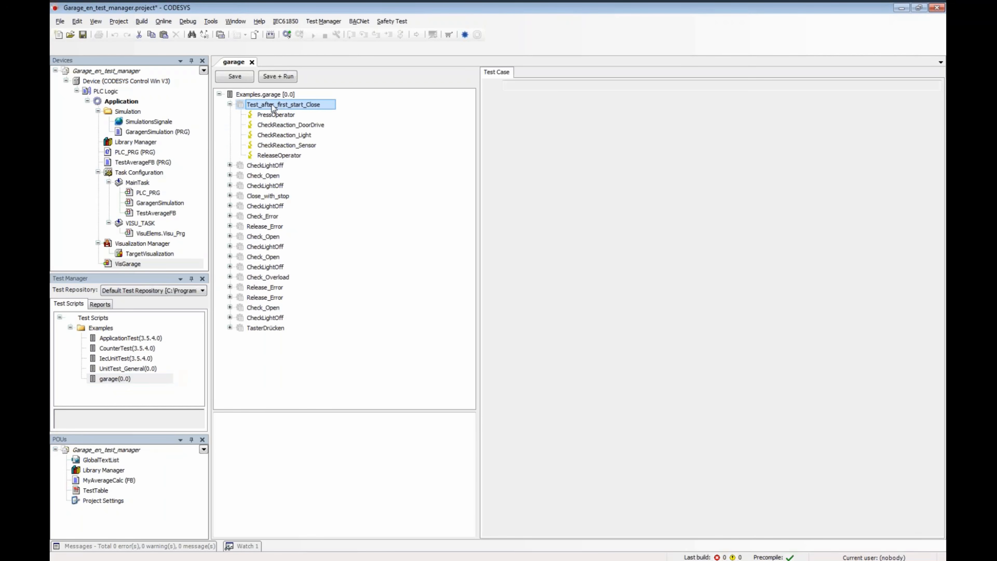
# Step: Add a new test case to the Examples.garage script and title it MyNewTestCase
pyautogui.rightClick(274, 108)
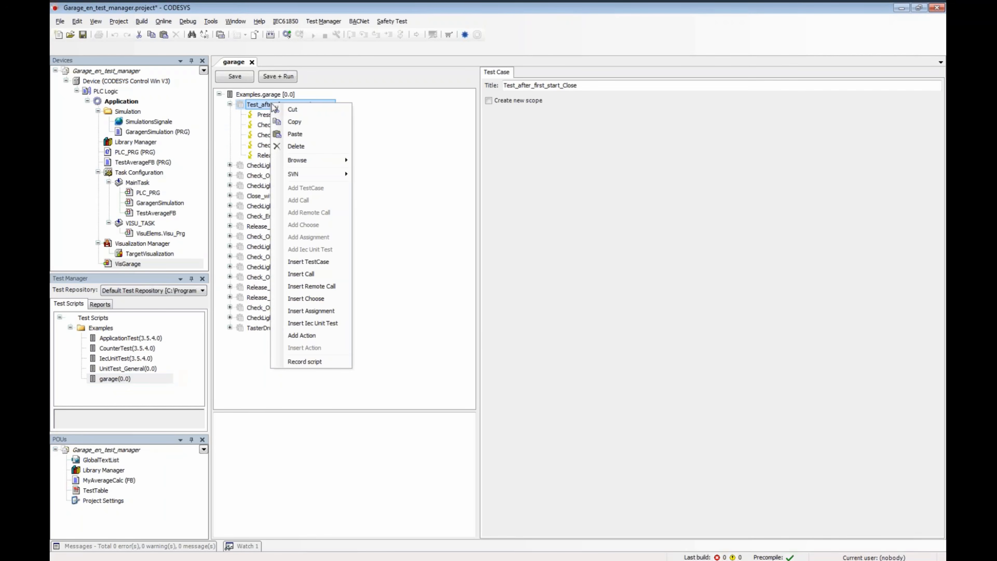
pyautogui.click(250, 96)
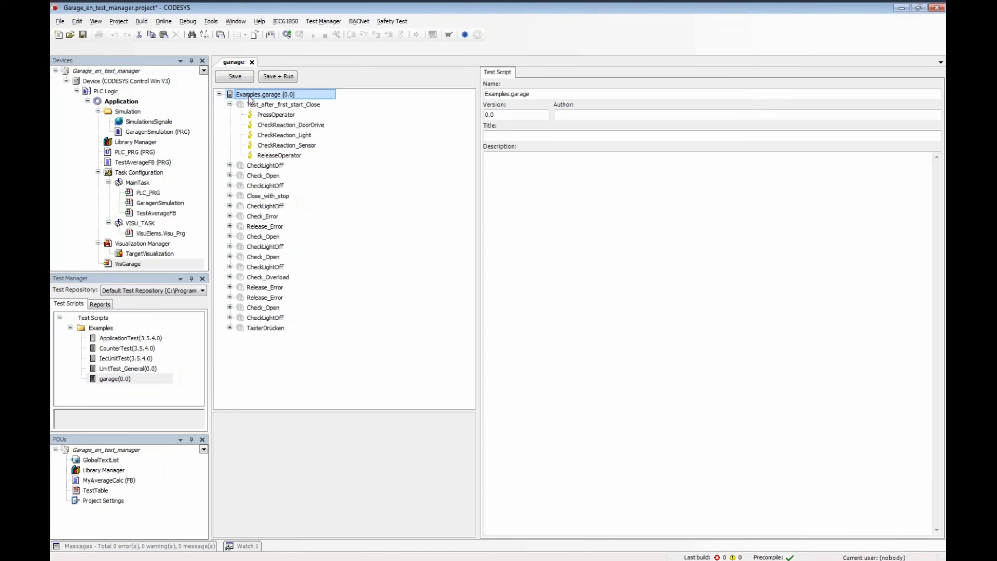
pyautogui.rightClick(249, 96)
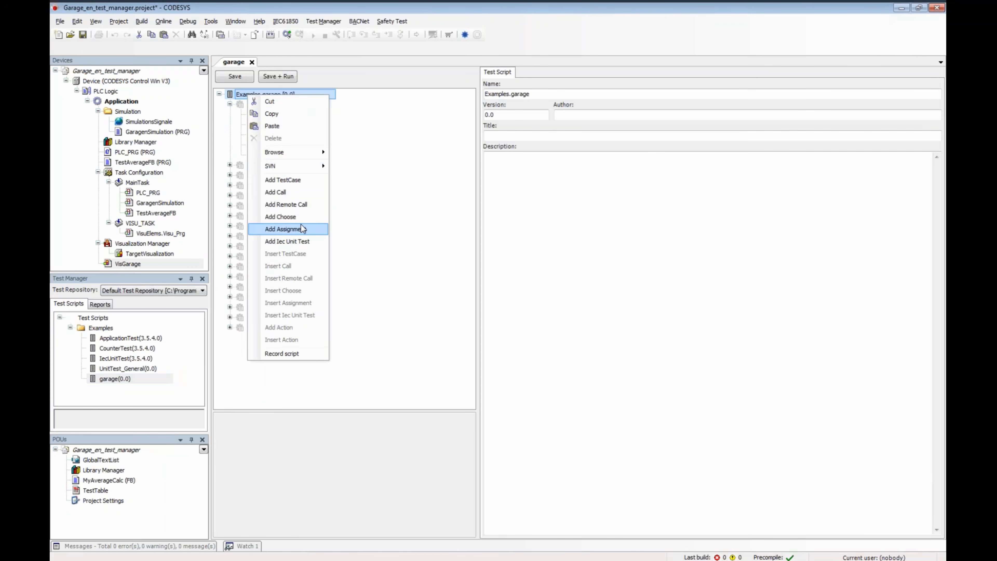
pyautogui.click(297, 186)
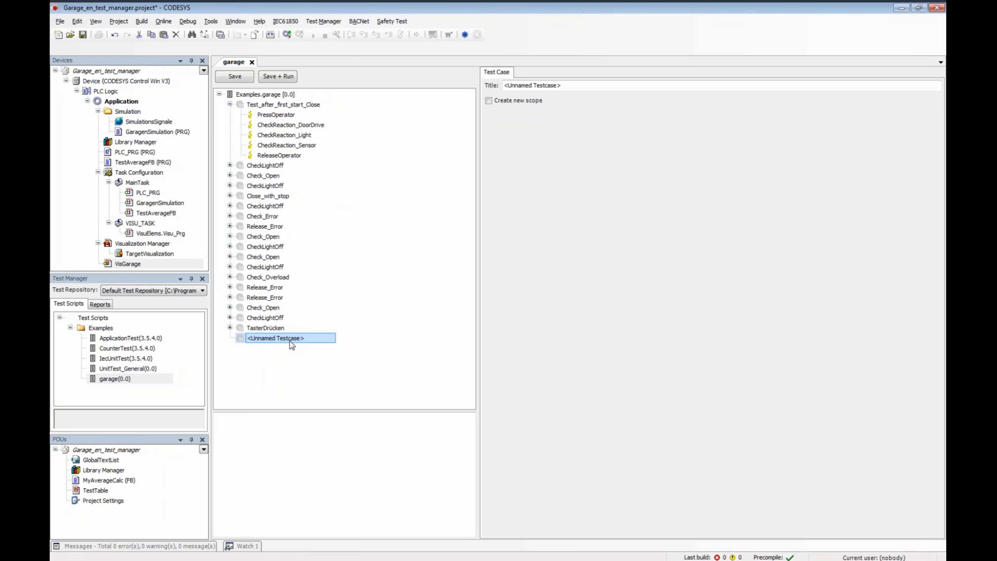
pyautogui.click(597, 83)
pyautogui.write('My')
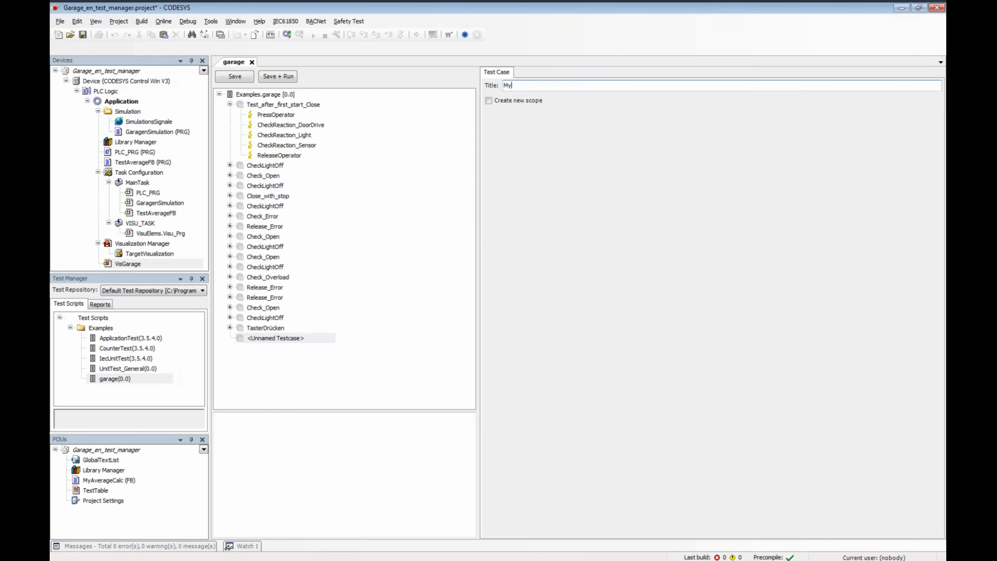
pyautogui.write('NewTestCase')
# Step: Add an action to the MyNewTestCase test case and title it PressButton
pyautogui.click(248, 341)
pyautogui.rightClick(243, 340)
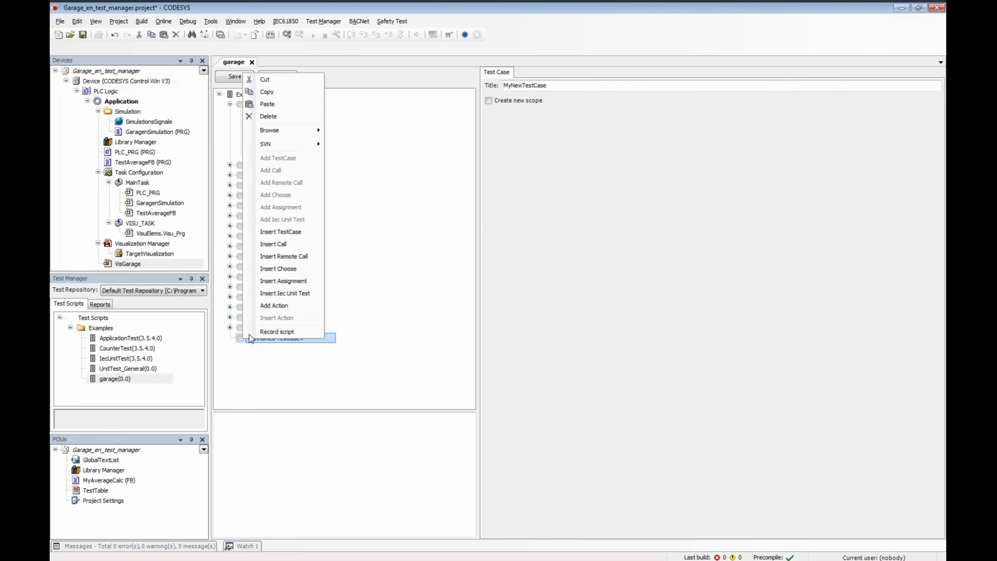
pyautogui.click(265, 306)
pyautogui.click(282, 348)
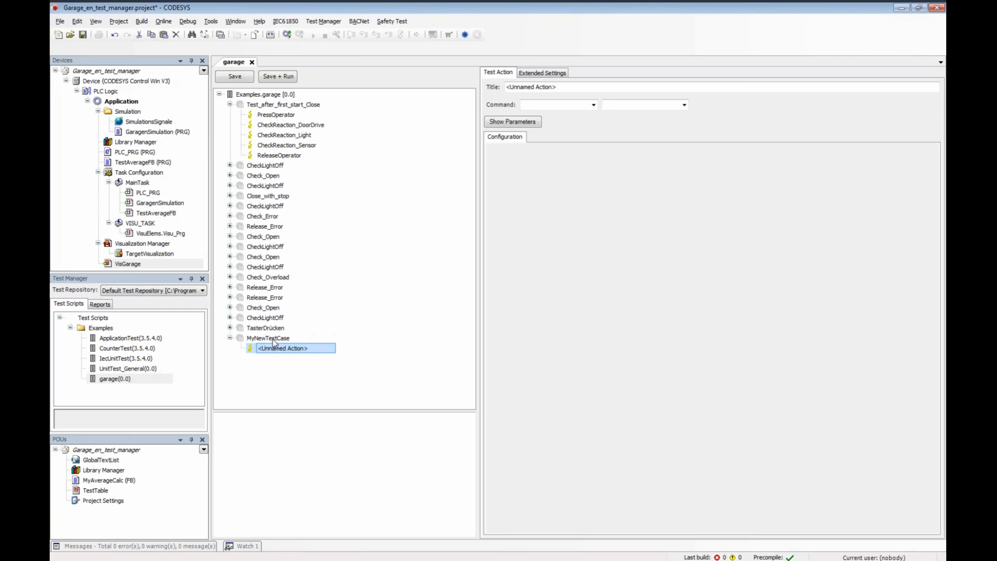
pyautogui.click(577, 88)
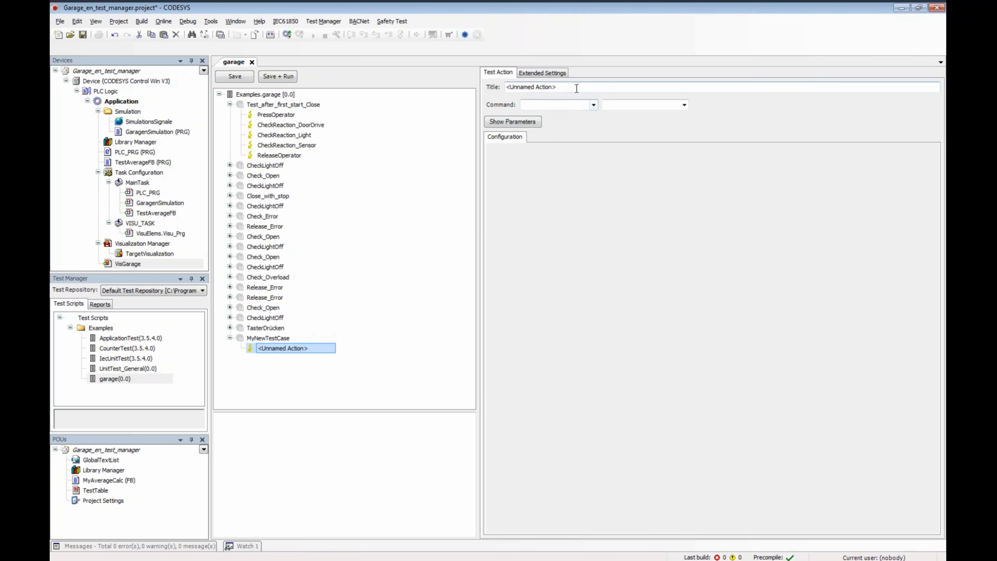
pyautogui.press('BackSpace')
pyautogui.write('PressButton')
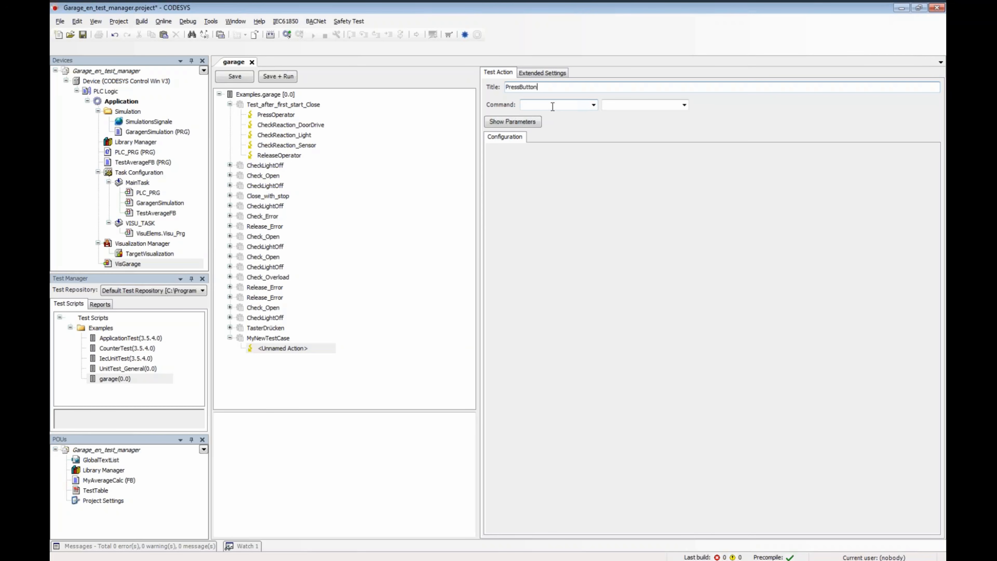
# Step: Set the PressButton action's command to WriteVariable from the TestManager.Monitoring group
pyautogui.click(593, 105)
pyautogui.click(593, 106)
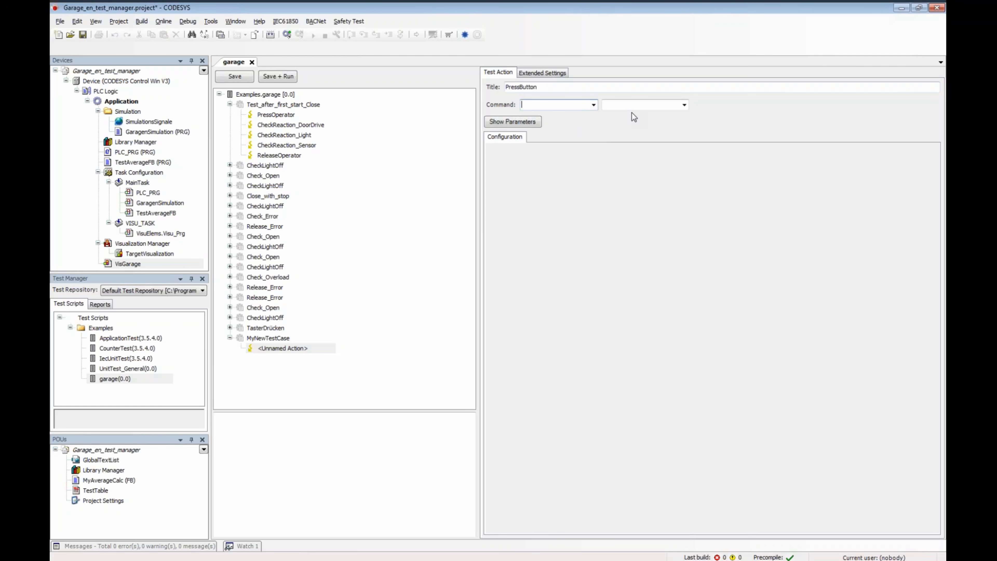
pyautogui.click(594, 105)
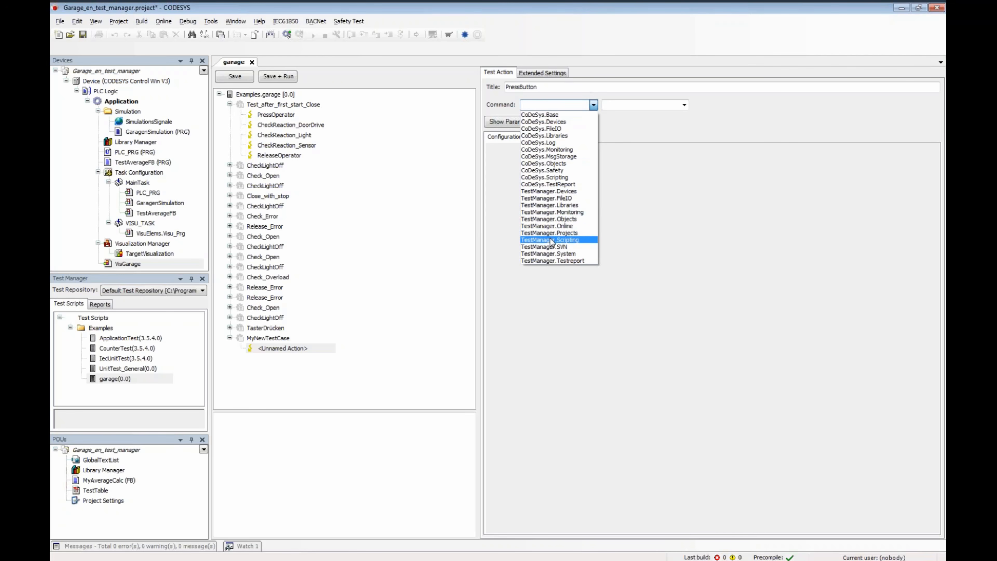
pyautogui.click(549, 214)
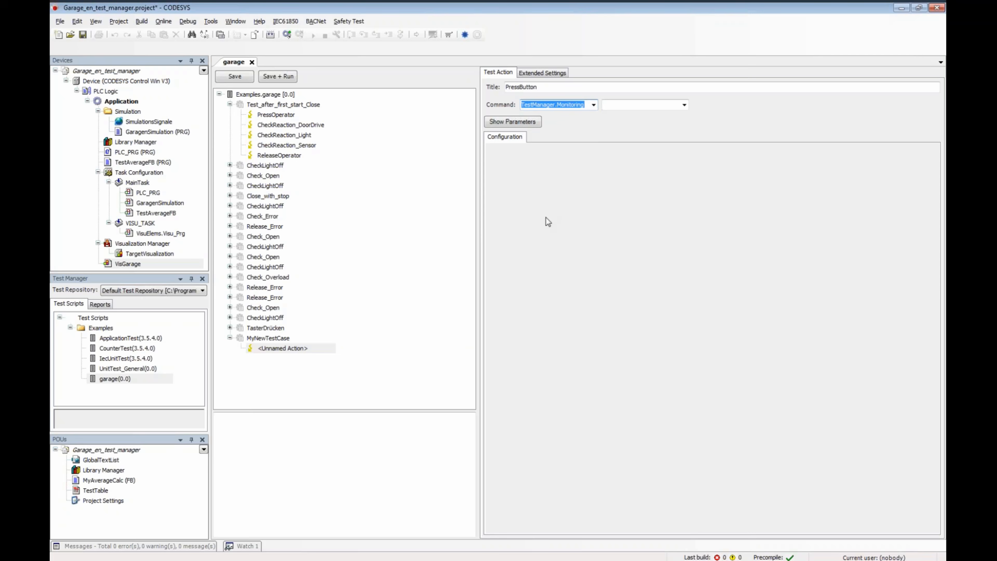
pyautogui.click(687, 105)
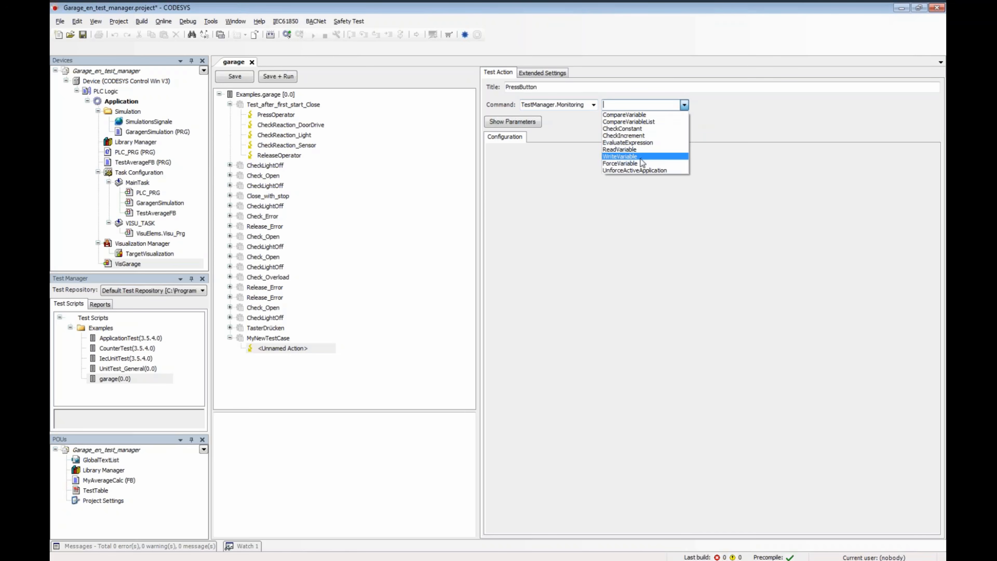
pyautogui.click(628, 156)
# Step: Enter Device.Application.SimulationsSignale.OperateDoor as the variable that the PressButton action writes
pyautogui.click(570, 152)
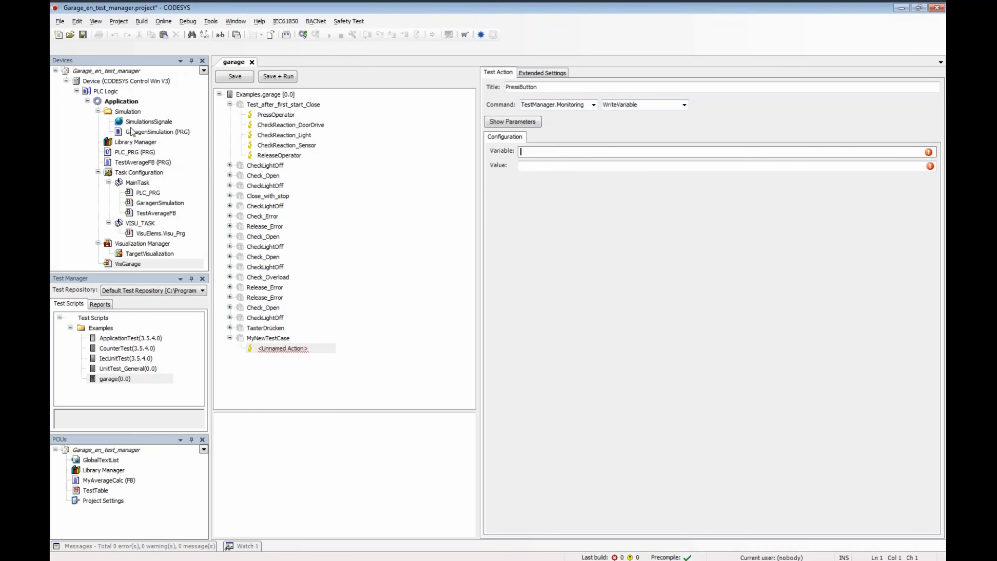
pyautogui.write('de')
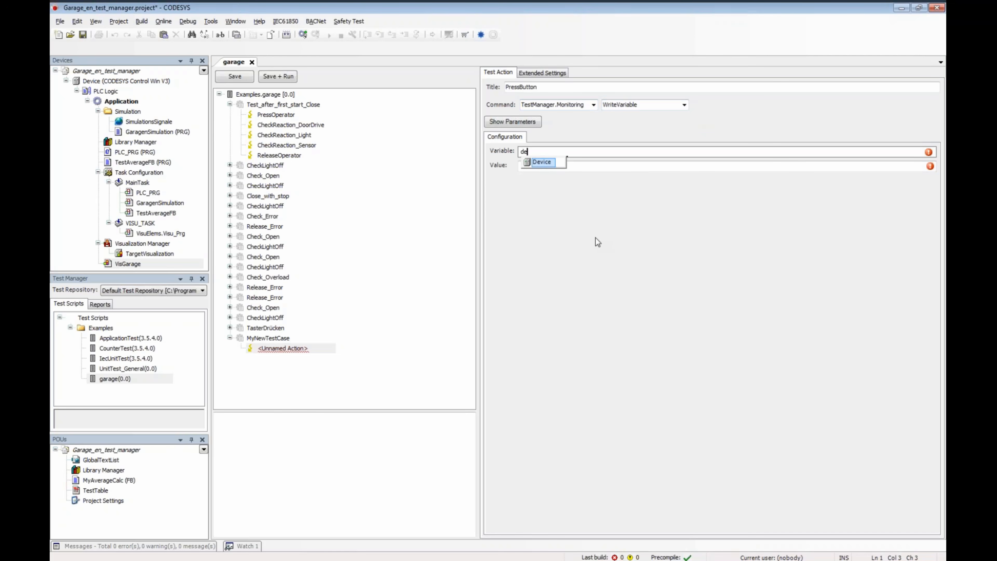
pyautogui.press('Return')
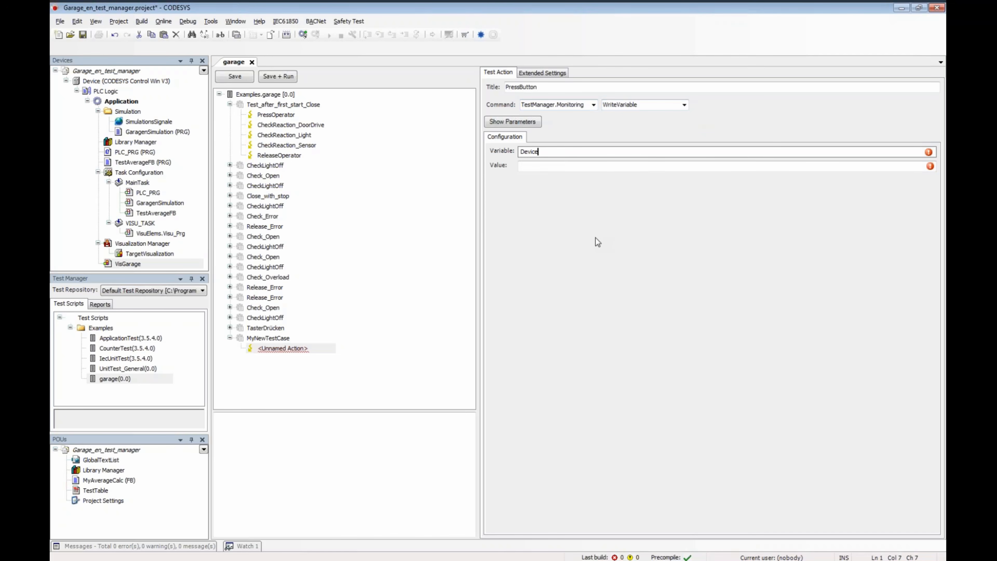
pyautogui.write('.')
pyautogui.press('Return')
pyautogui.write('.')
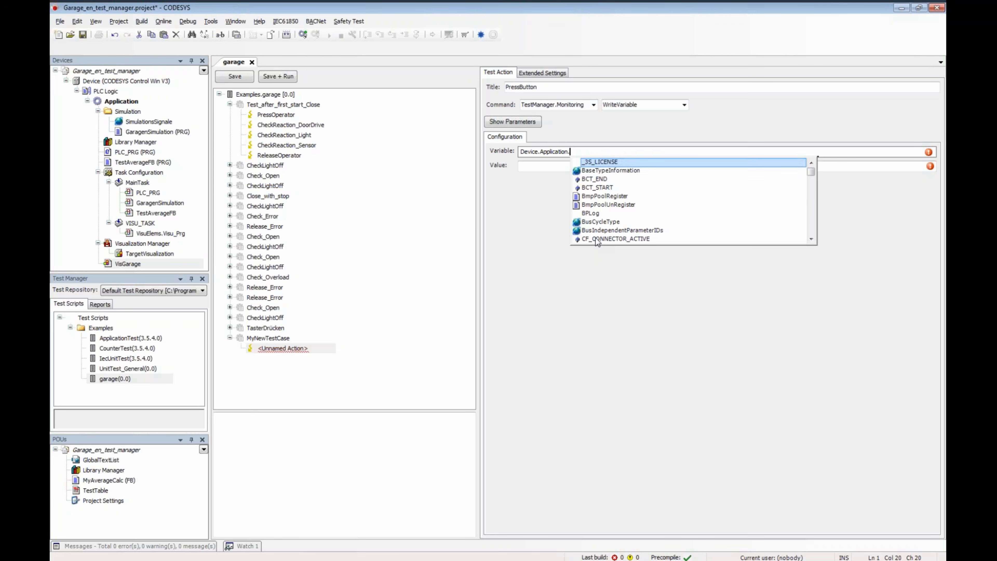
pyautogui.write('sim')
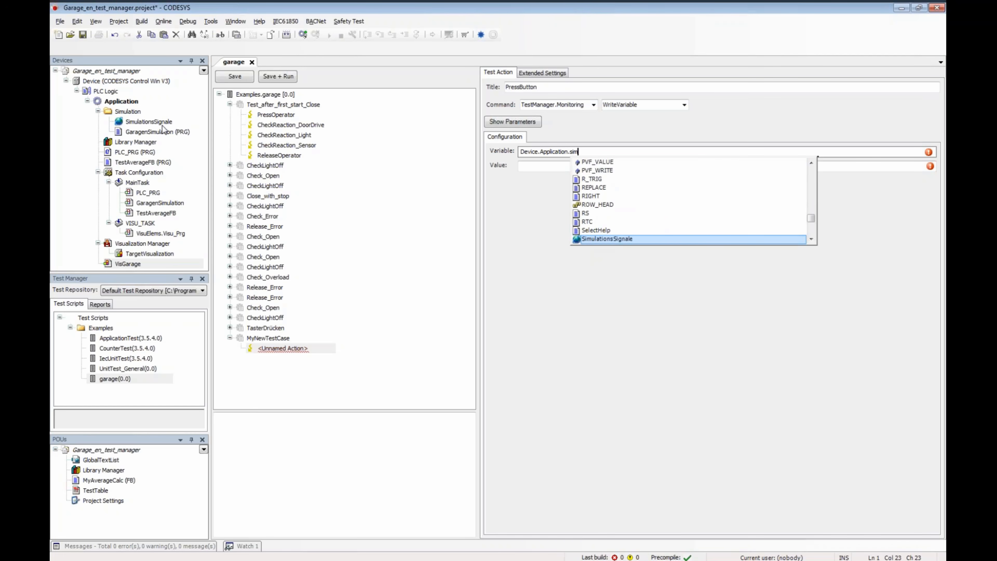
pyautogui.doubleClick(625, 240)
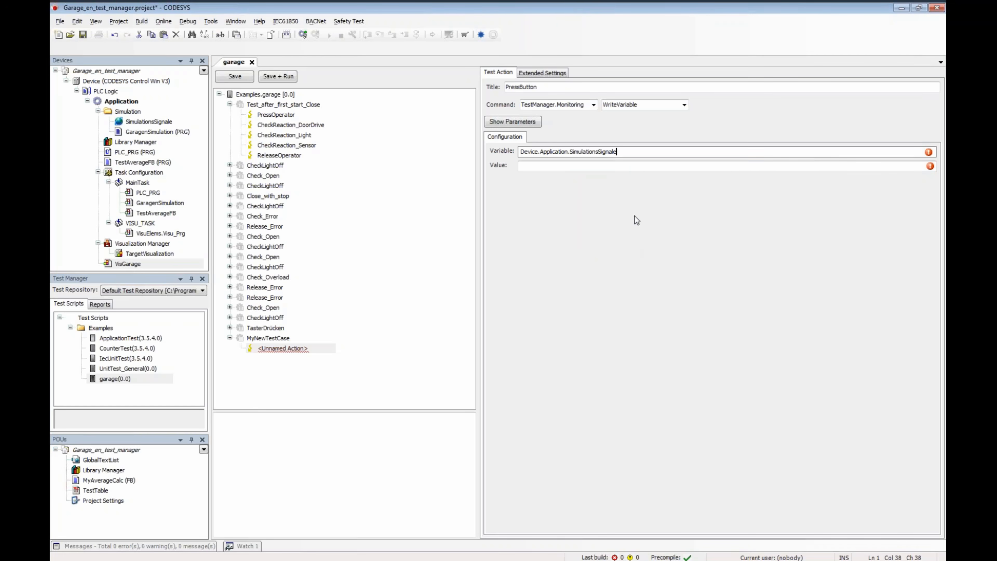
pyautogui.write('.')
pyautogui.press('Down')
pyautogui.press('Down')
pyautogui.press('Down')
pyautogui.press('Down')
pyautogui.press('Down')
pyautogui.press('Down')
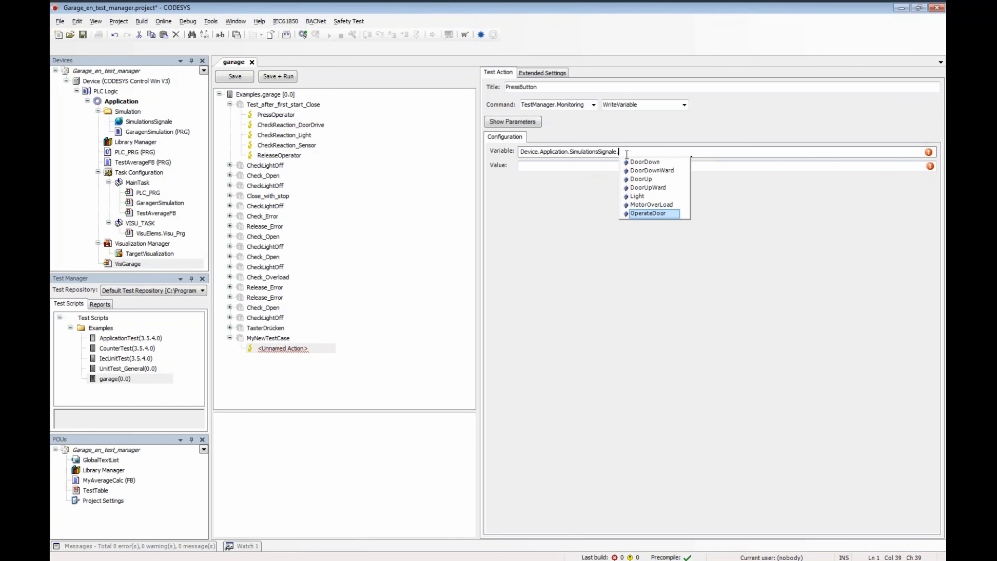
pyautogui.press('Return')
# Step: Set the value written by the PressButton action to TRUE
pyautogui.click(571, 166)
pyautogui.write('TRUE')
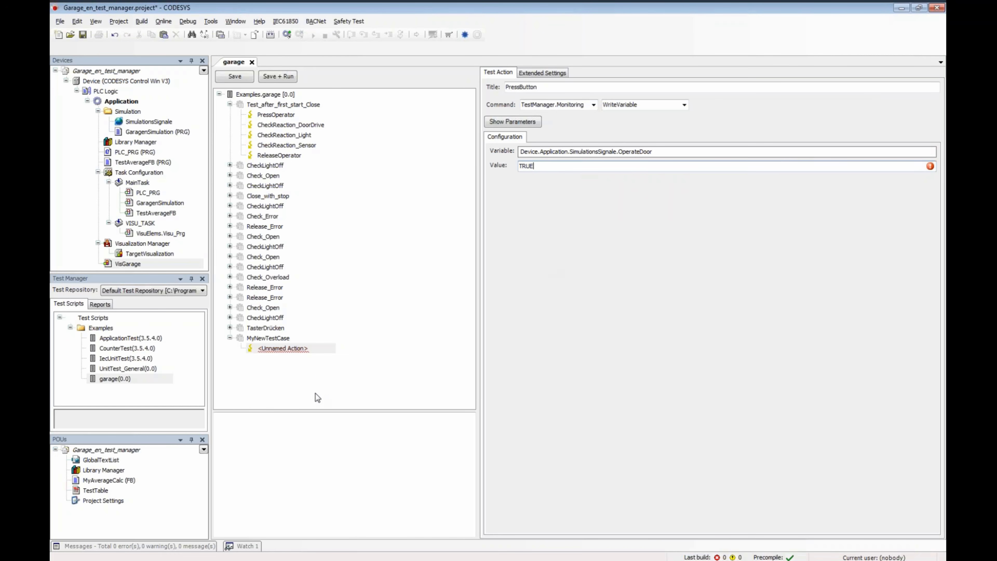
pyautogui.click(263, 348)
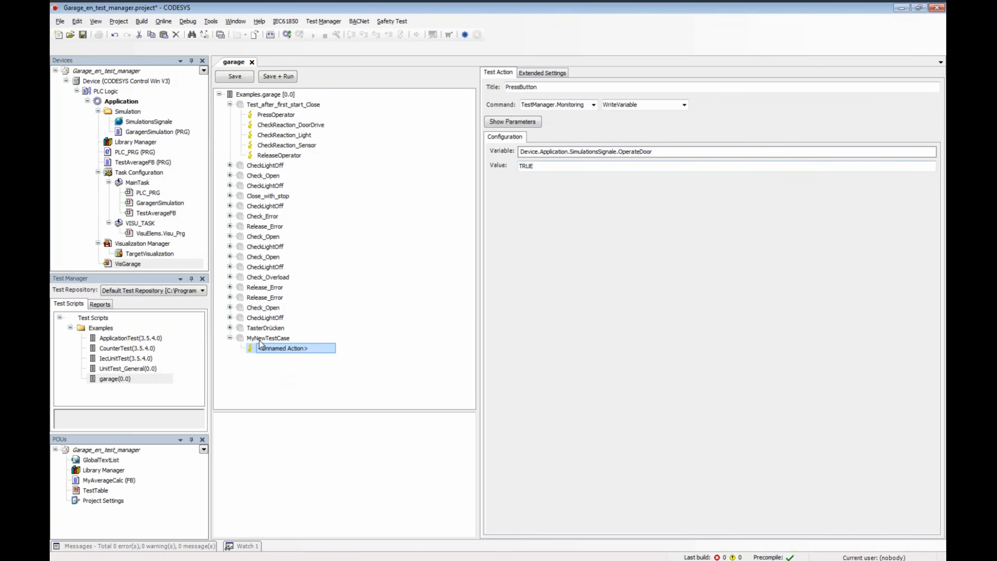
# Step: Add a second action to MyNewTestCase and title it CheckLight
pyautogui.click(258, 338)
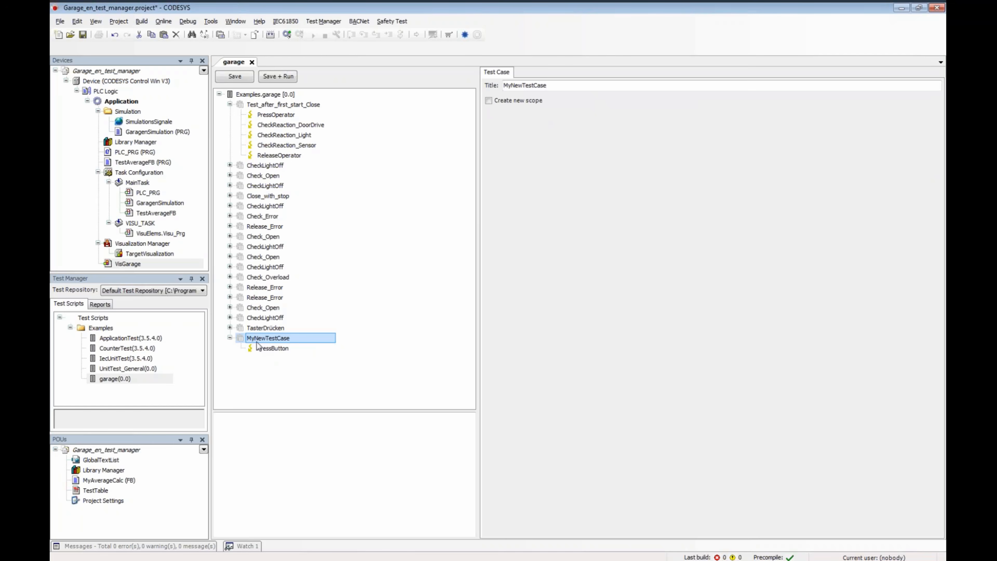
pyautogui.rightClick(258, 339)
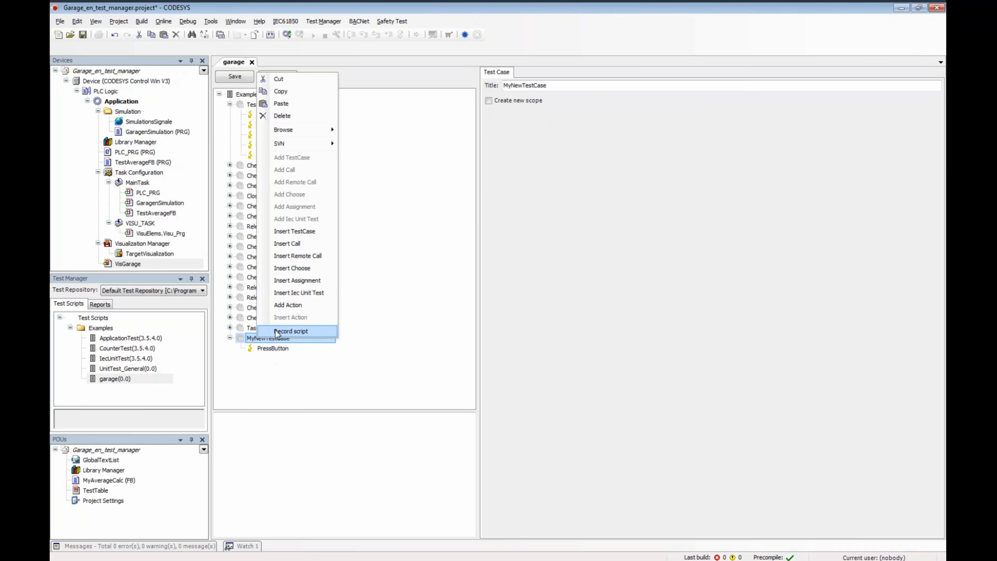
pyautogui.click(285, 305)
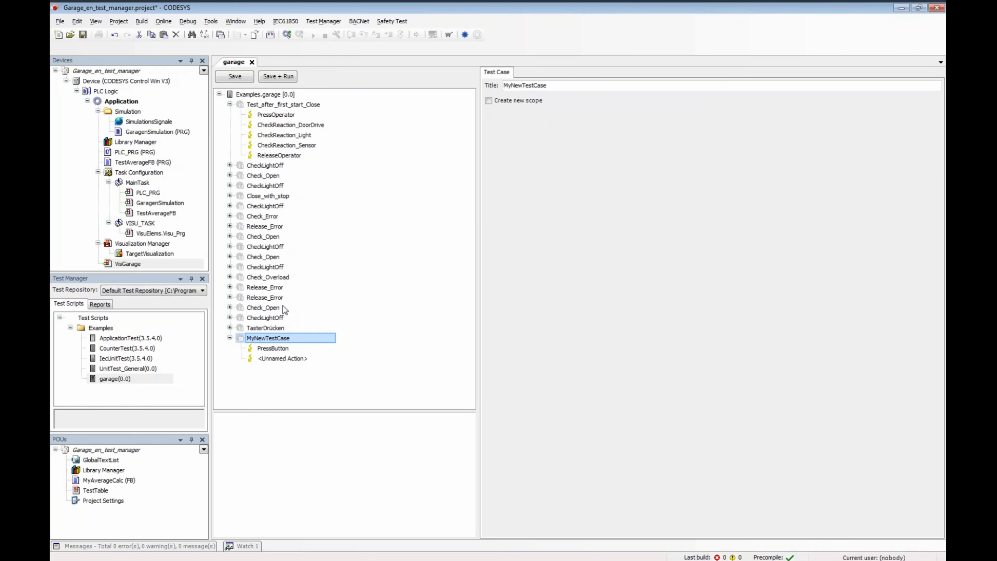
pyautogui.click(283, 359)
pyautogui.click(580, 87)
pyautogui.write('C')
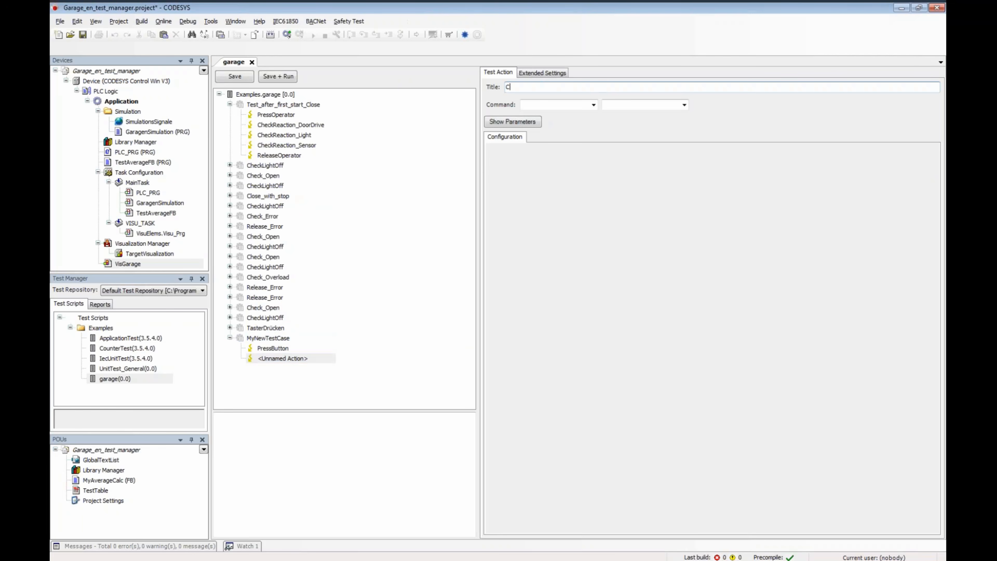
pyautogui.write('heckLuig')
pyautogui.write('ght')
# Step: Set the CheckLight action's command to CompareVariable from the TestManager.Monitoring group
pyautogui.click(594, 105)
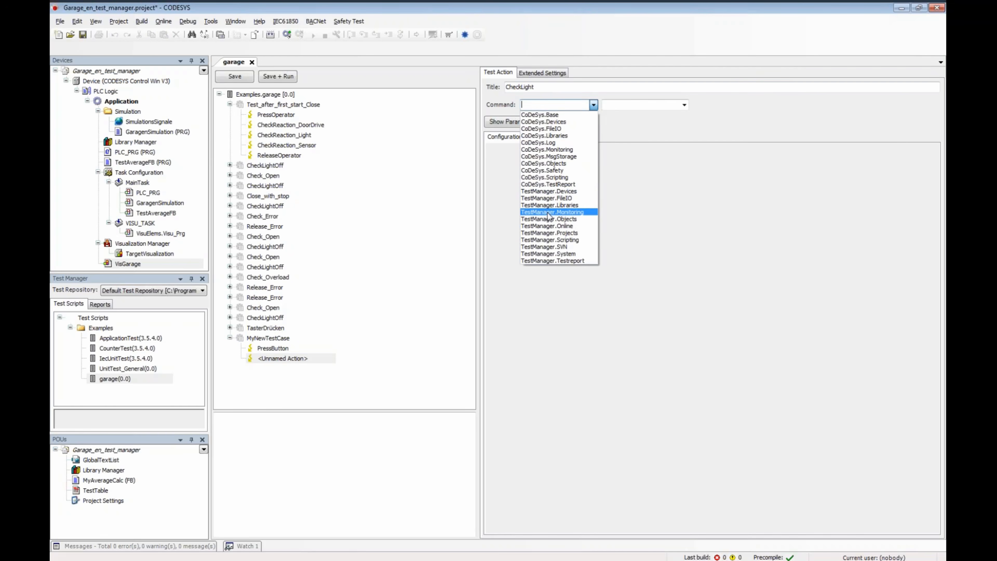
pyautogui.click(548, 212)
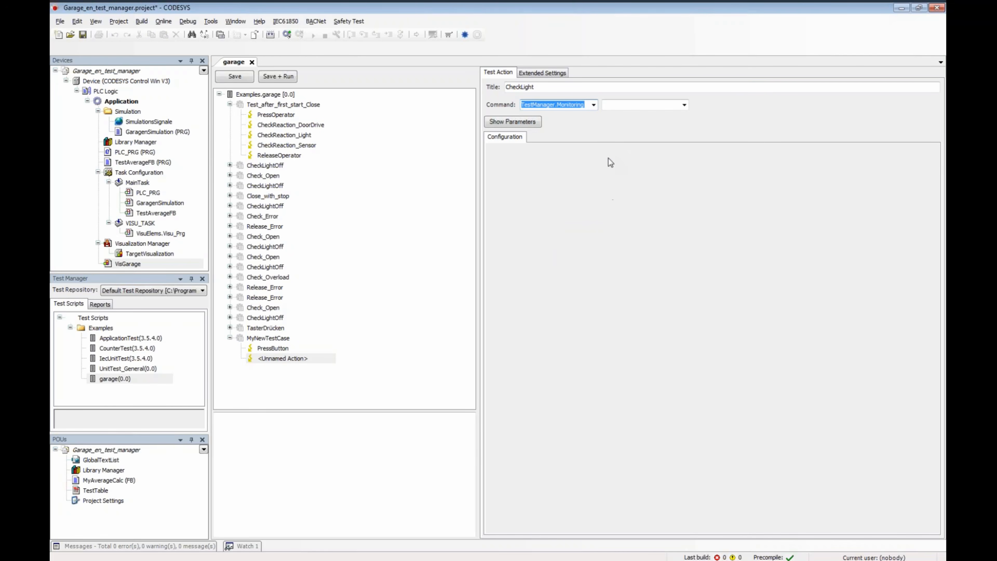
pyautogui.click(684, 105)
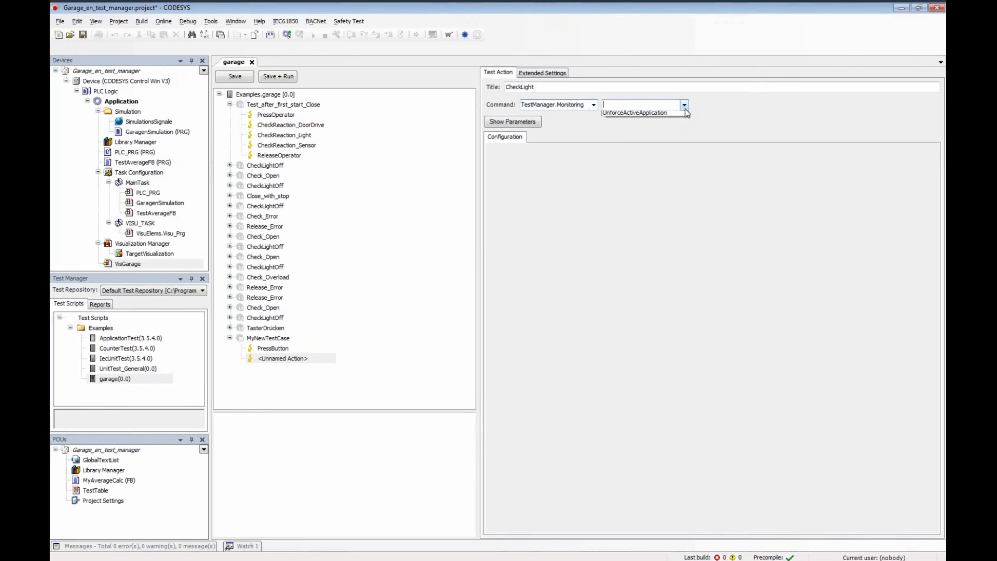
pyautogui.click(660, 114)
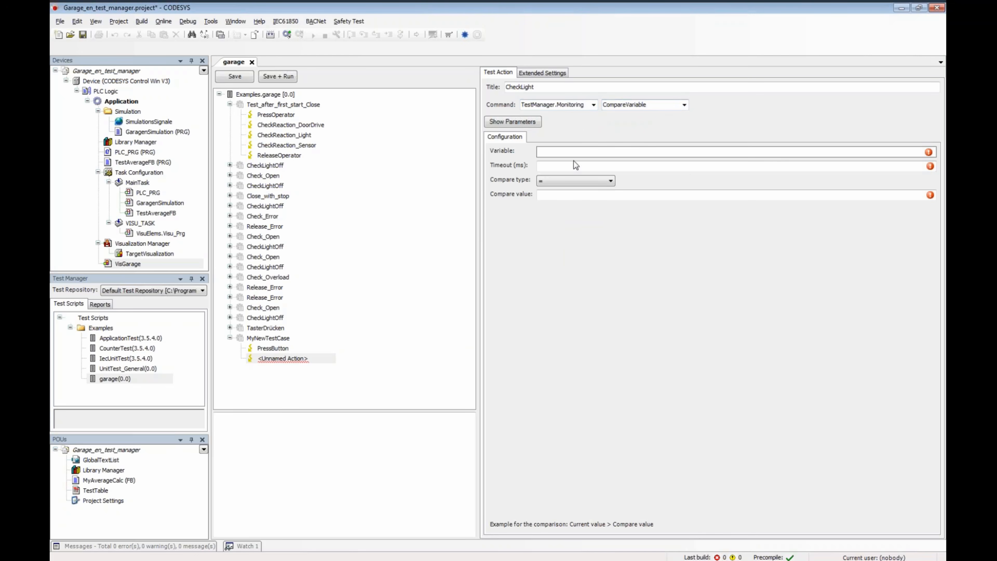
# Step: Copy the variable path from the PressButton action into the variable field of the CheckLight action
pyautogui.click(272, 349)
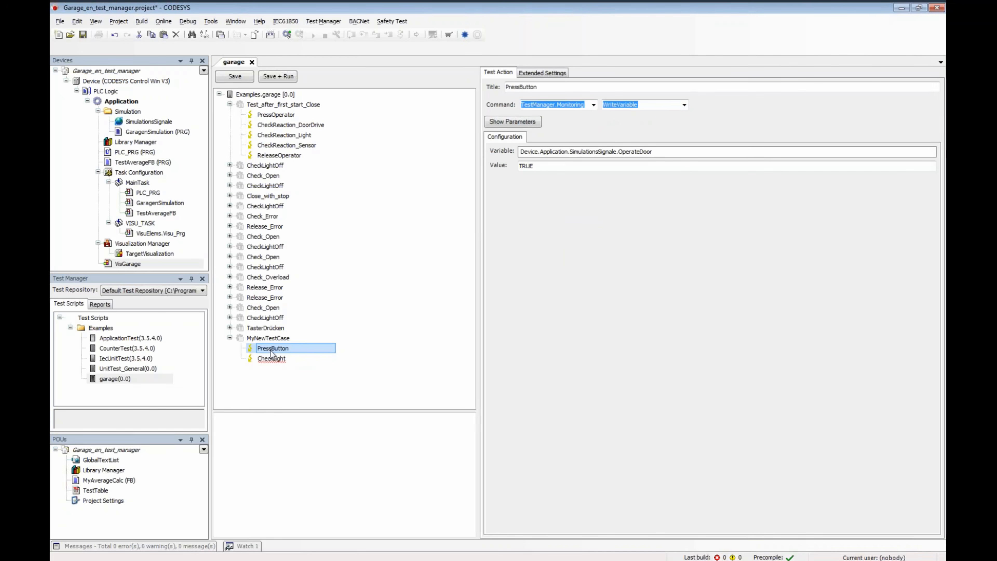
pyautogui.moveTo(663, 152); pyautogui.dragTo(501, 156)
pyautogui.hotkey('ctrl', 'c')
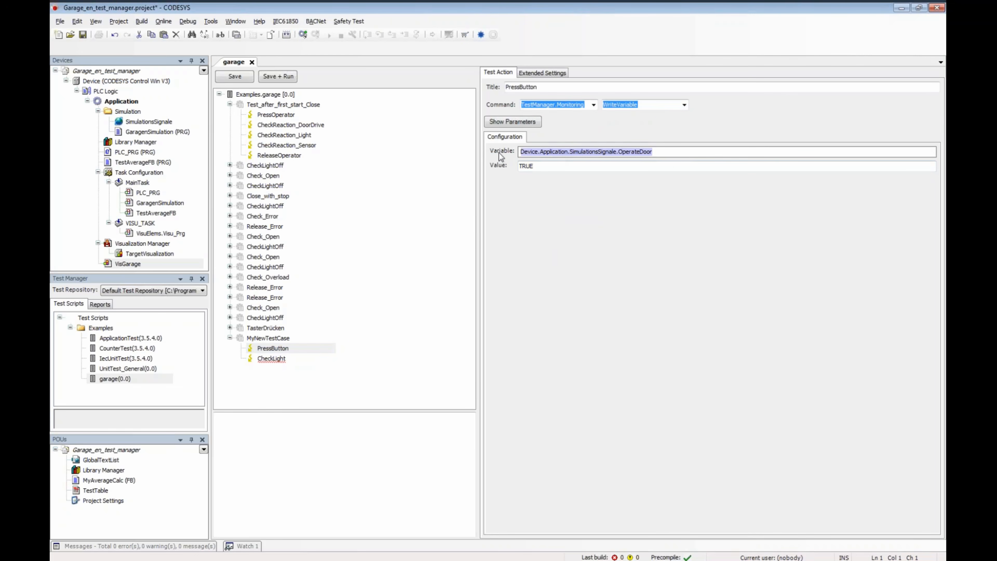
pyautogui.click(278, 359)
pyautogui.click(591, 151)
pyautogui.hotkey('ctrl', 'v')
# Step: Change the CheckLight action's variable to Device.Application.SimulationsSignale.Light
pyautogui.hotkey('ctrl', 'shift', 'Left')
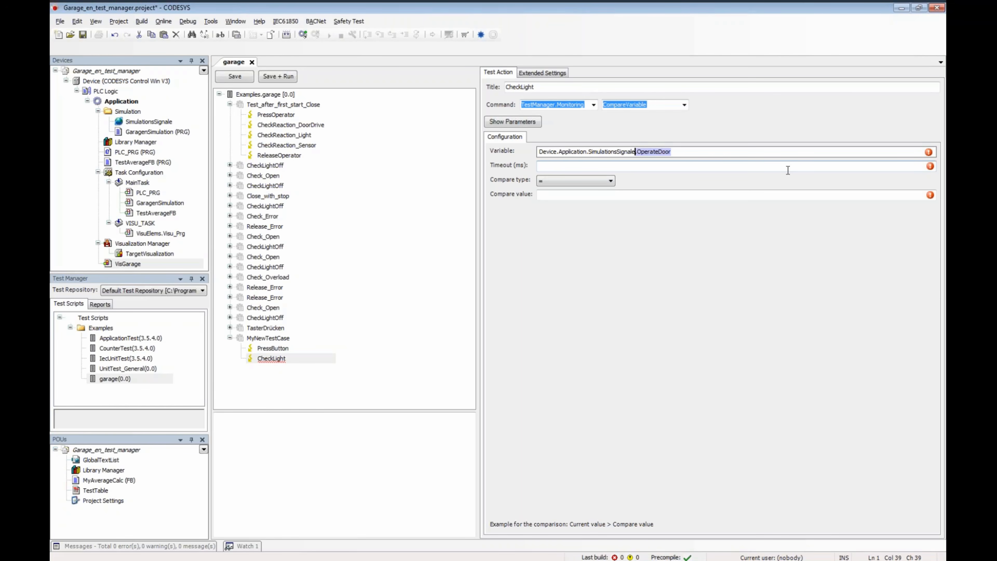
pyautogui.press('BackSpace')
pyautogui.press('BackSpace')
pyautogui.write('.')
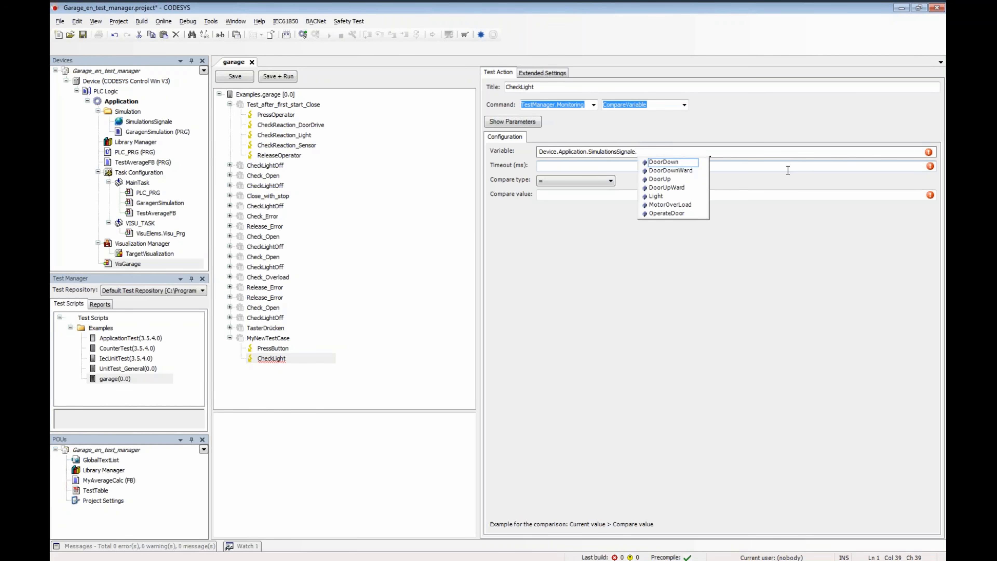
pyautogui.press('Down')
pyautogui.press('Down')
pyautogui.press('Down')
pyautogui.press('Down')
pyautogui.press('Down')
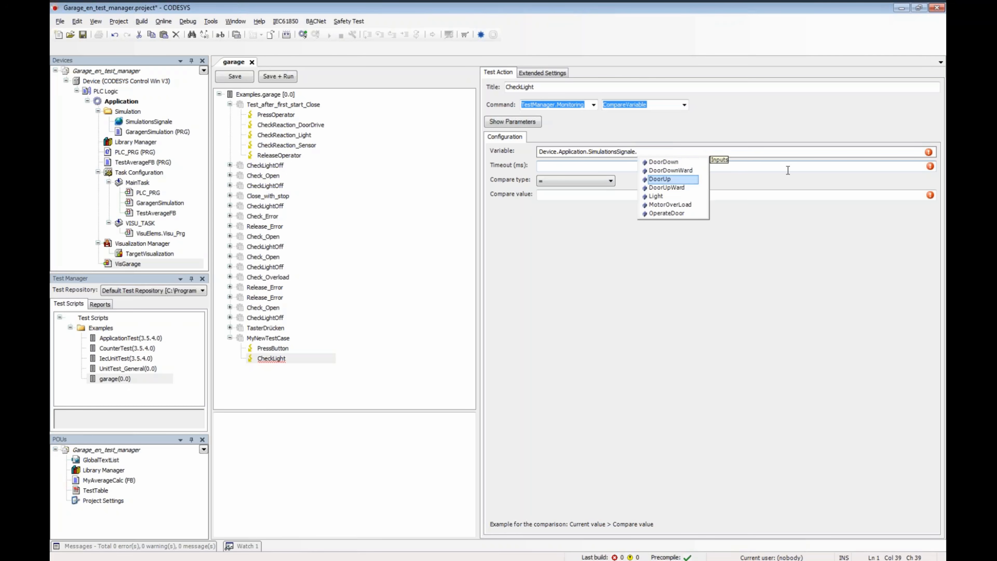
pyautogui.press('Return')
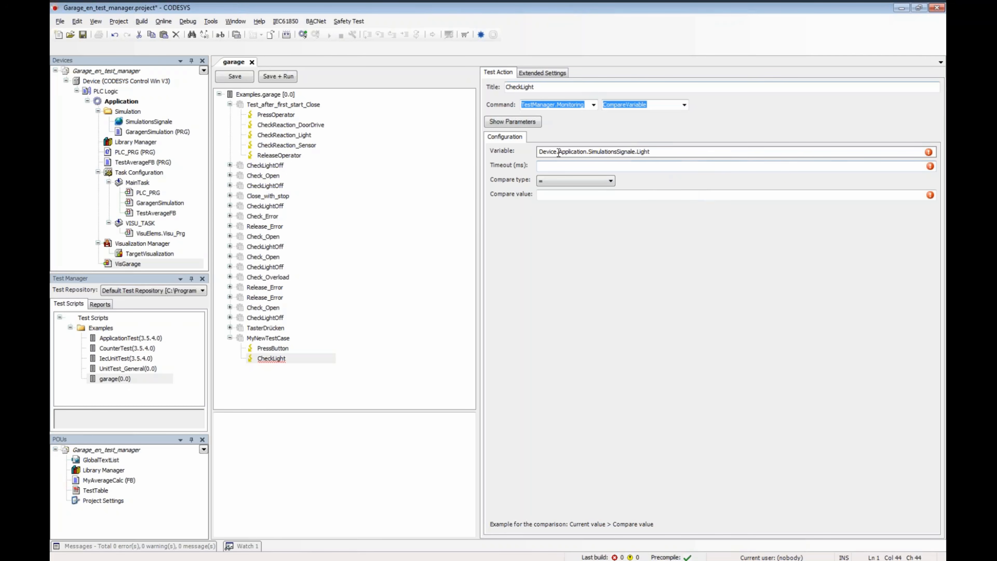
# Step: Set the CheckLight action's timeout to 500 ms and its comparison to equal TRUE
pyautogui.write('500')
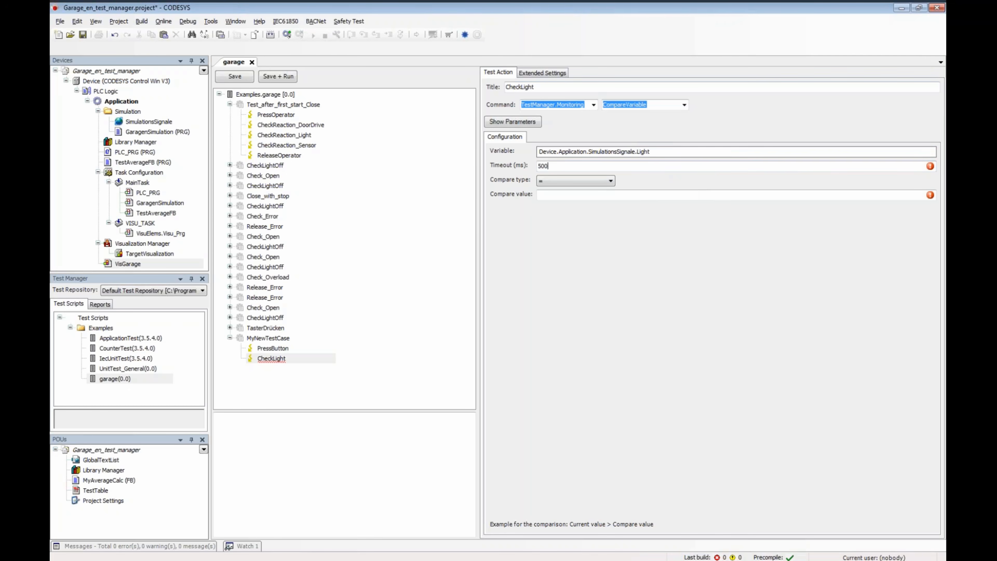
pyautogui.click(577, 182)
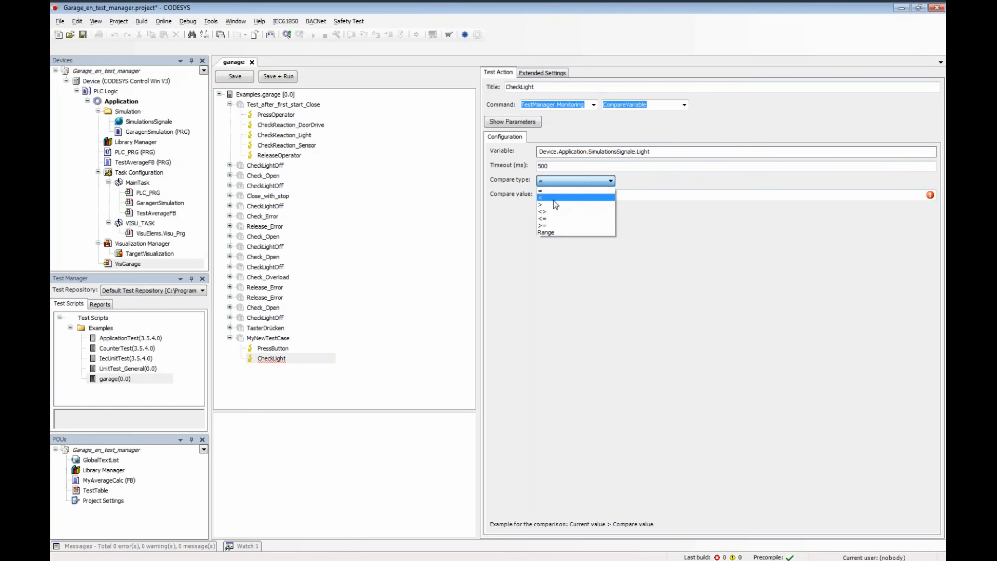
pyautogui.click(652, 199)
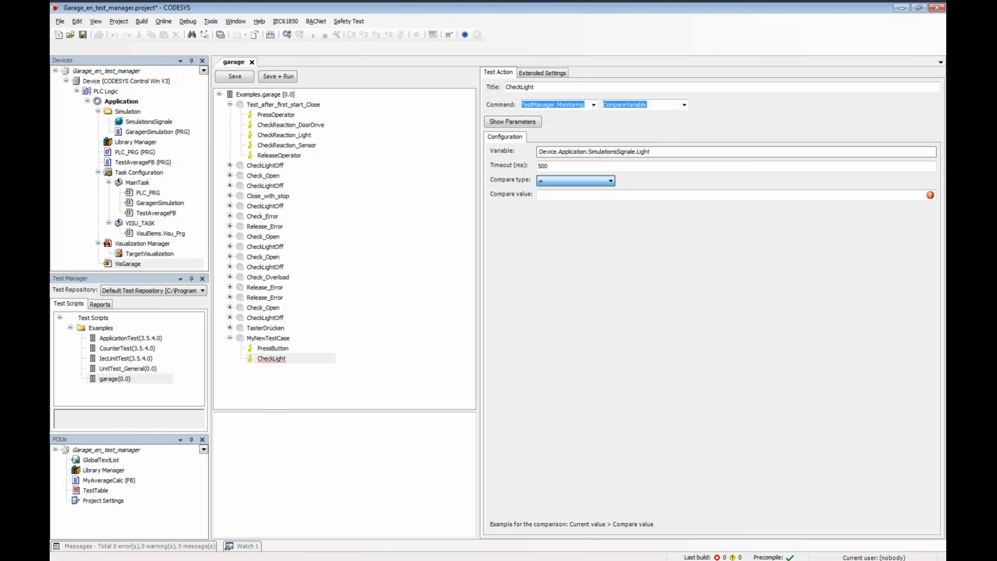
pyautogui.write('TRUE')
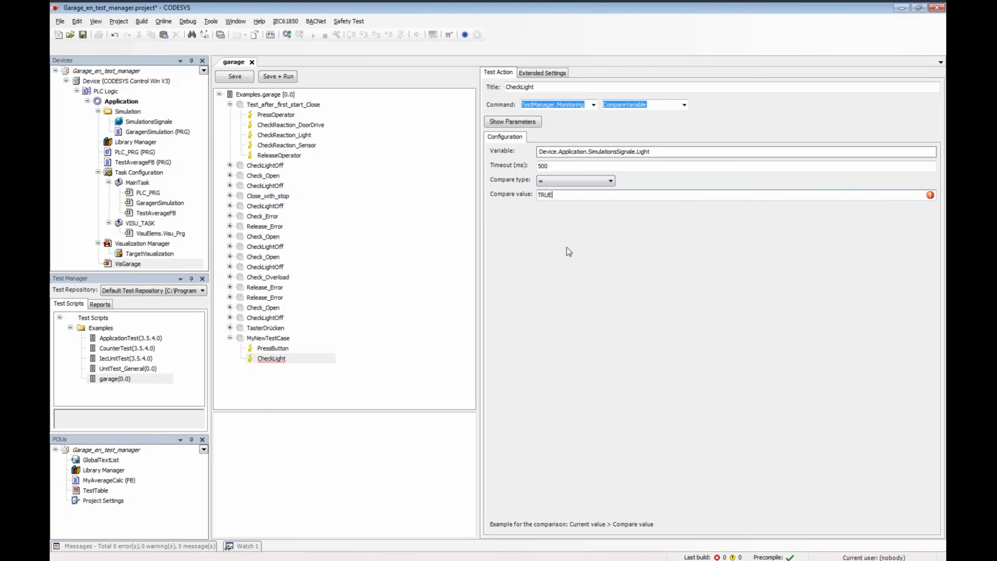
pyautogui.click(436, 317)
# Step: Delete the TasterDrücken test case from the garage script and collapse Test_after_first_start_Close
pyautogui.rightClick(252, 328)
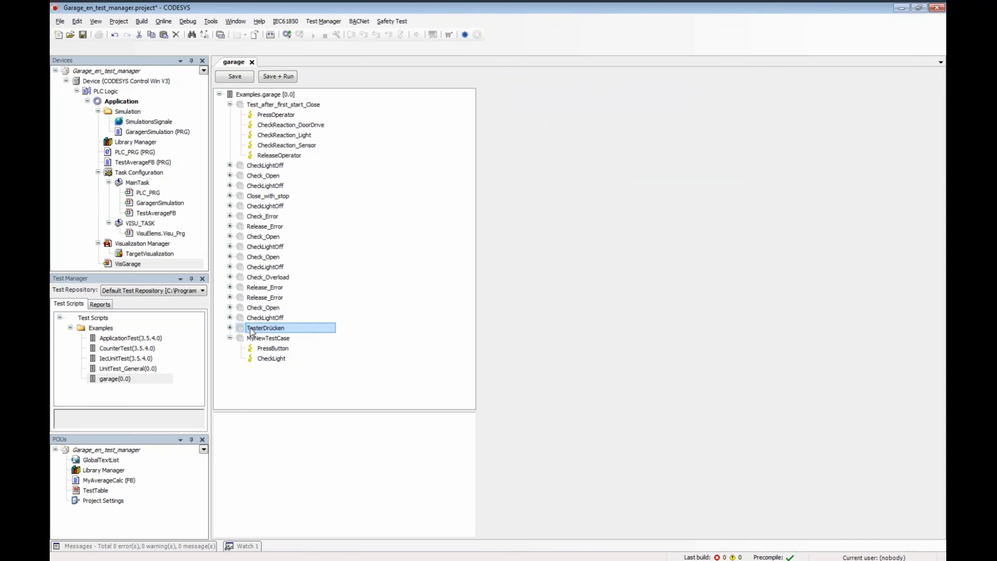
pyautogui.click(274, 103)
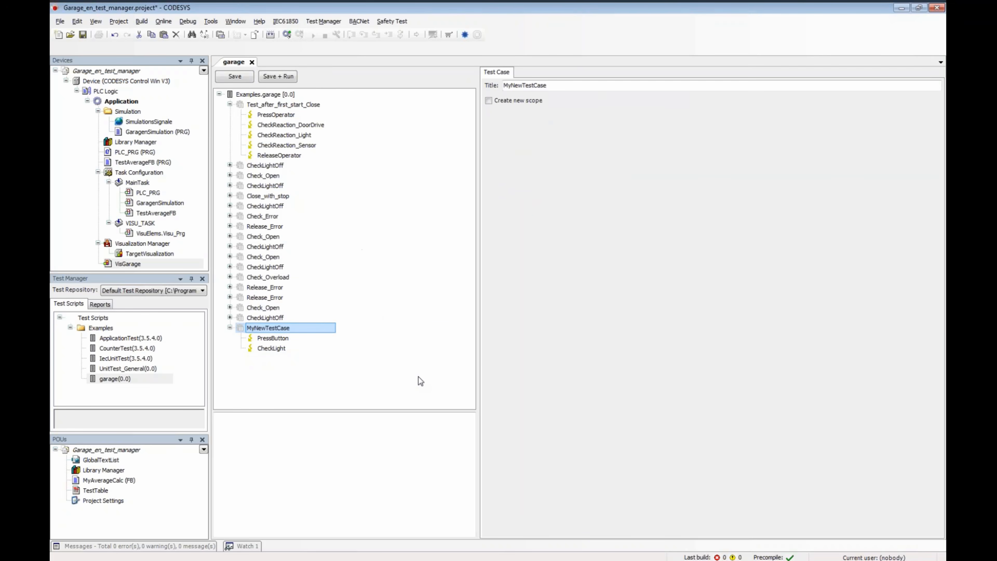
pyautogui.click(286, 335)
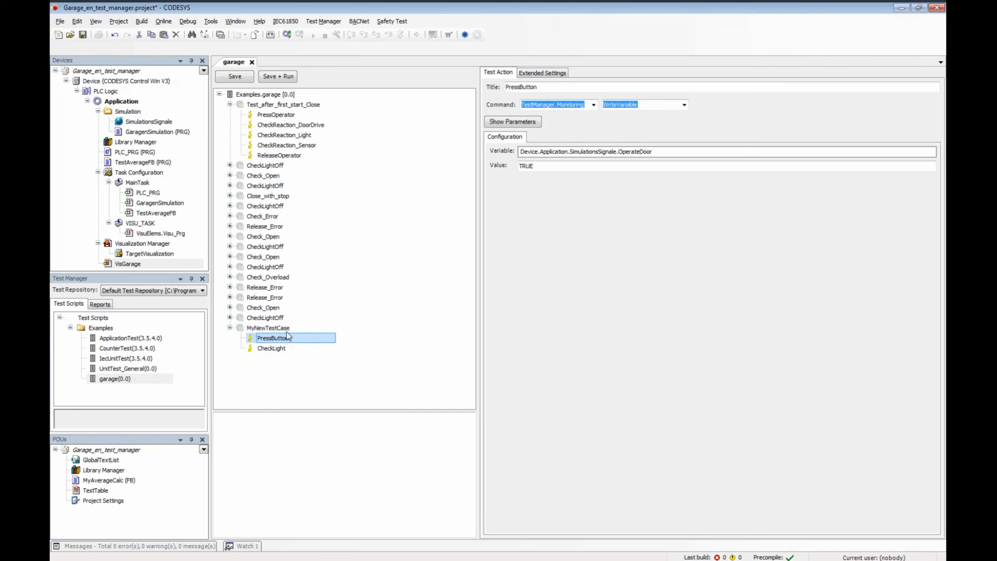
pyautogui.click(230, 105)
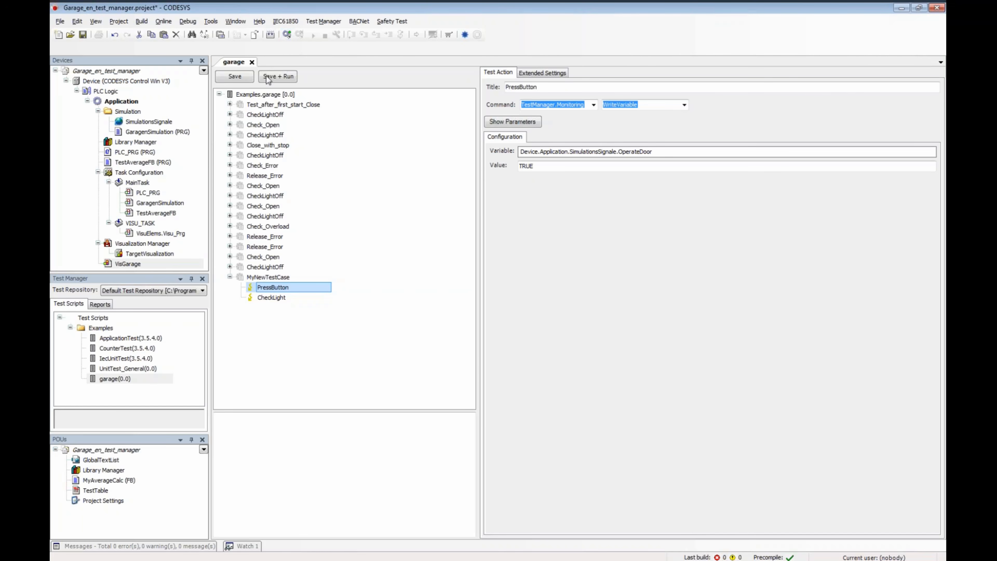
# Step: Scan the network in the device's communication settings and make the controller at address 0301.A000.0370 the active target
pyautogui.click(287, 36)
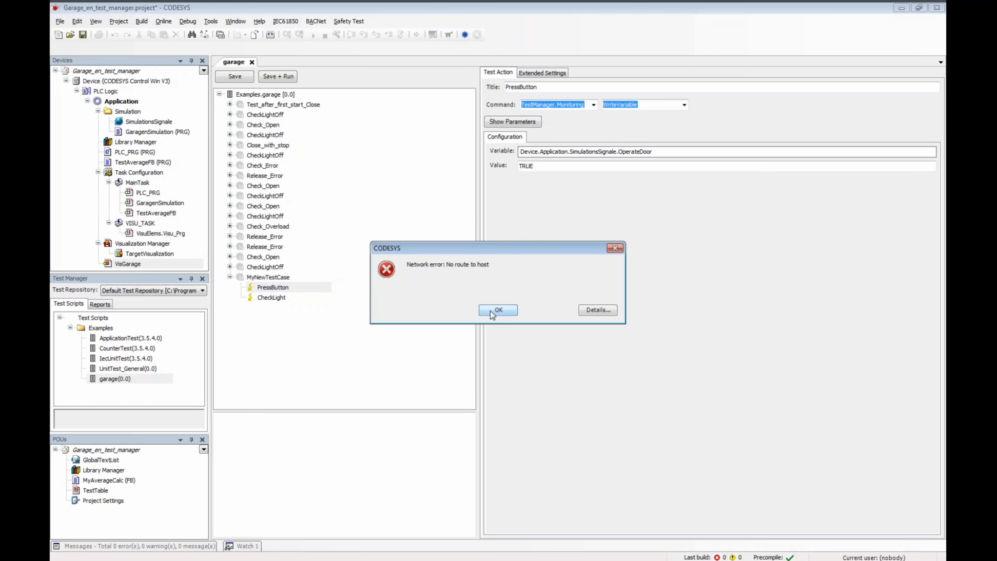
pyautogui.click(498, 314)
pyautogui.doubleClick(137, 81)
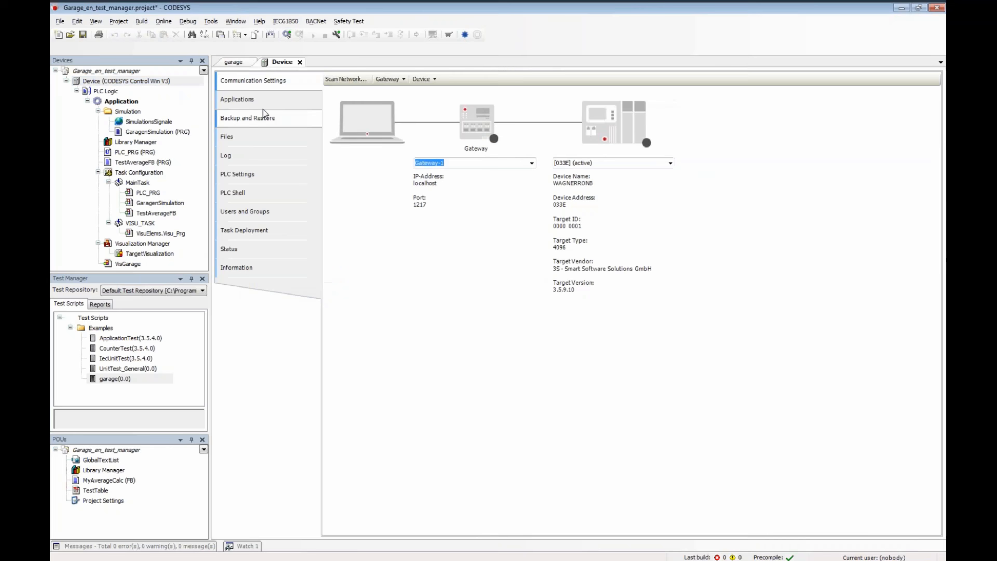
pyautogui.click(345, 79)
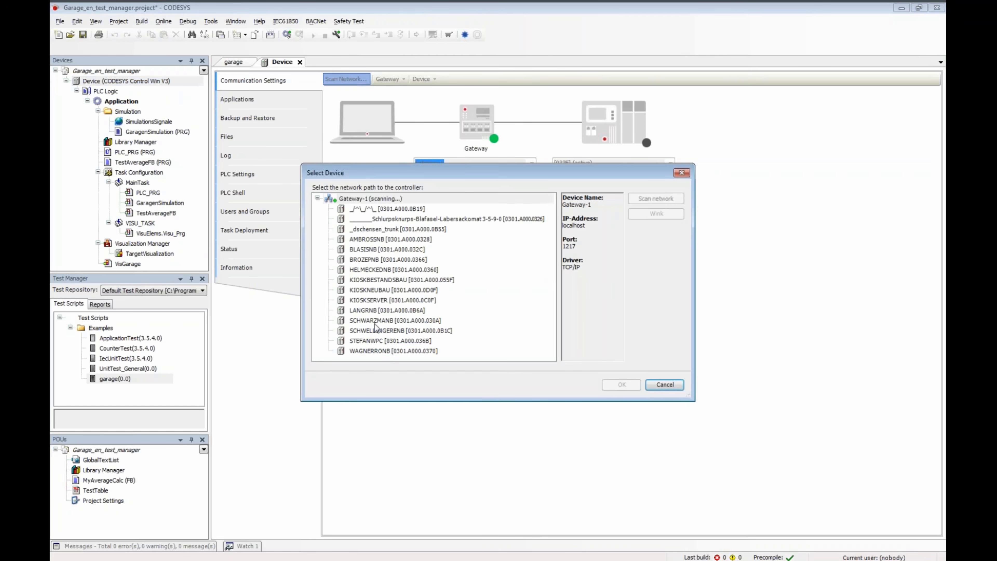
pyautogui.doubleClick(373, 353)
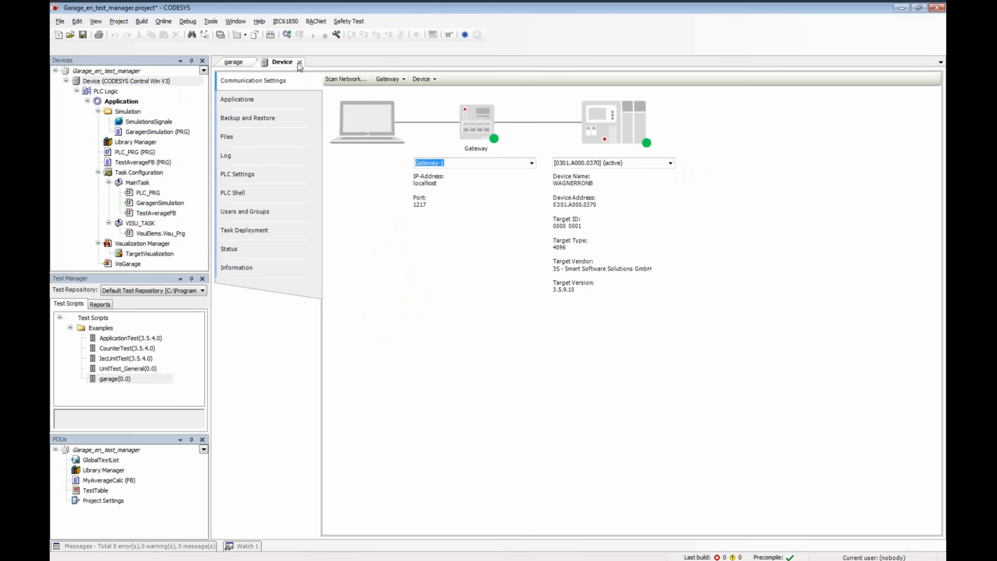
pyautogui.click(300, 62)
# Step: Log in to the controller with the garage application, accept the prompt, and return to the CODESYS window from the visualization
pyautogui.click(287, 34)
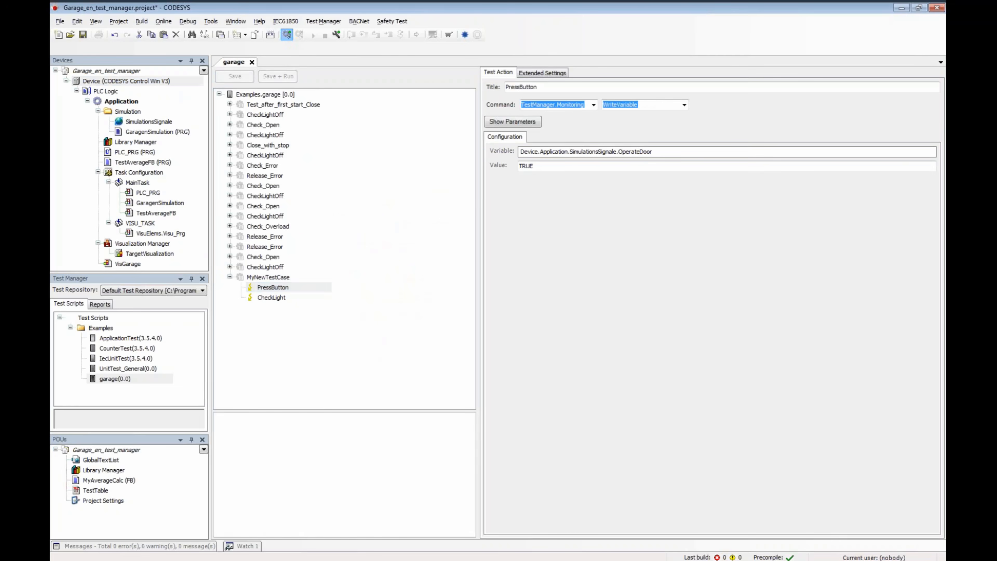
pyautogui.click(477, 310)
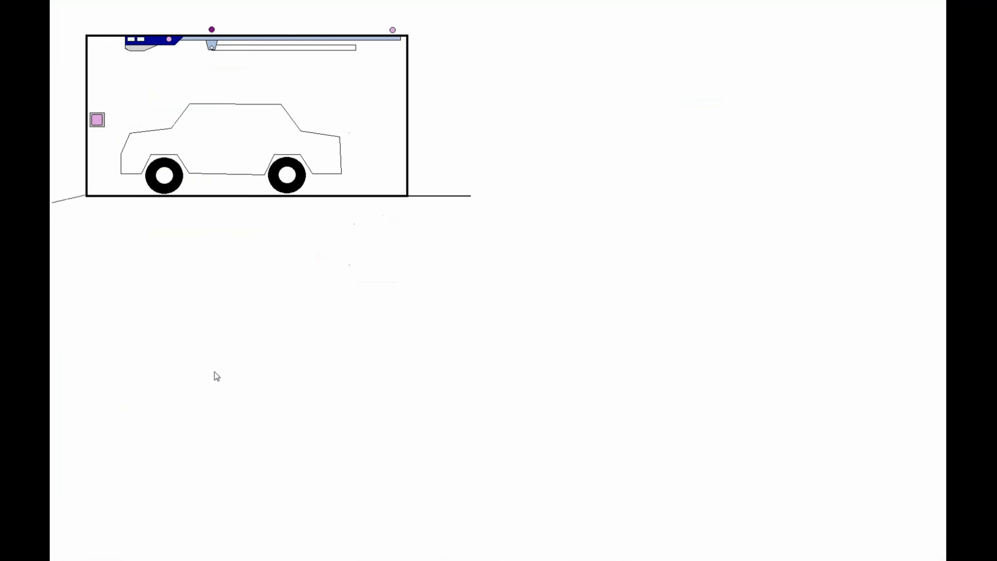
pyautogui.hotkey('alt', 'Tab')
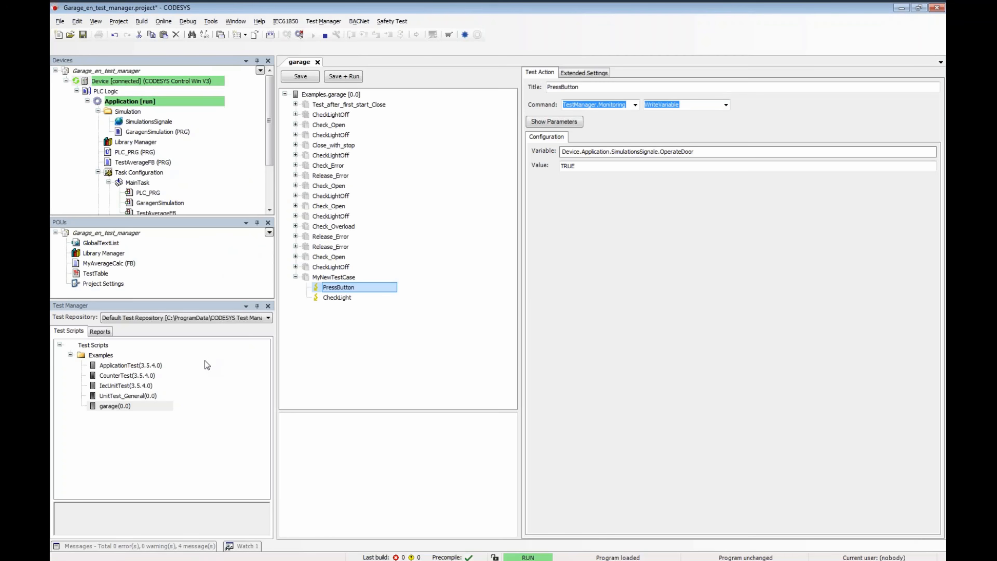
# Step: Open SimulationsSignale and VisGarage online, and dock the VisGarage view below the signal list
pyautogui.doubleClick(143, 122)
pyautogui.moveTo(269, 123); pyautogui.dragTo(269, 149)
pyautogui.click(269, 210)
pyautogui.click(270, 210)
pyautogui.doubleClick(133, 205)
pyautogui.moveTo(437, 62); pyautogui.dragTo(547, 317)
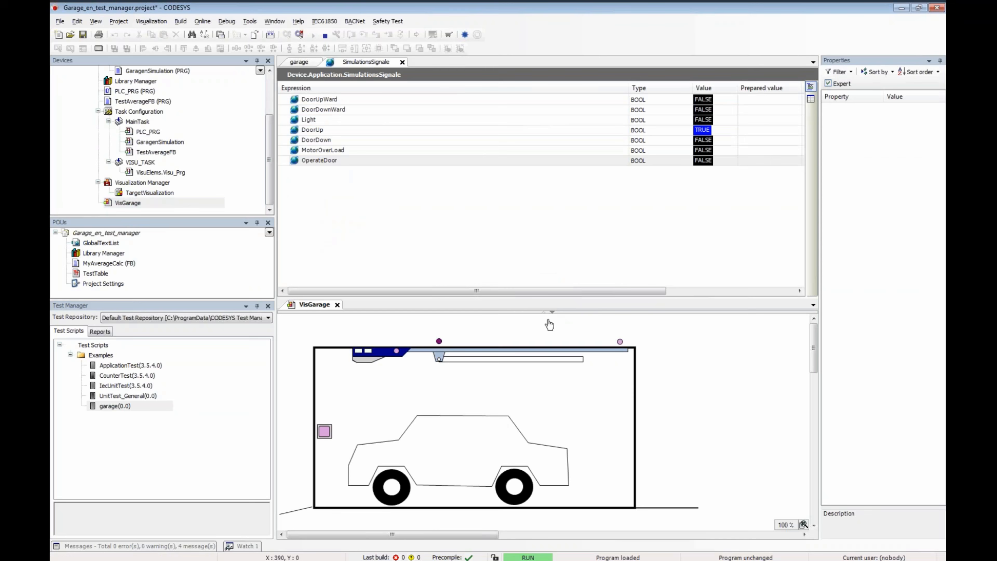
# Step: Execute the garage test script, keeping the suggested tester name
pyautogui.click(113, 408)
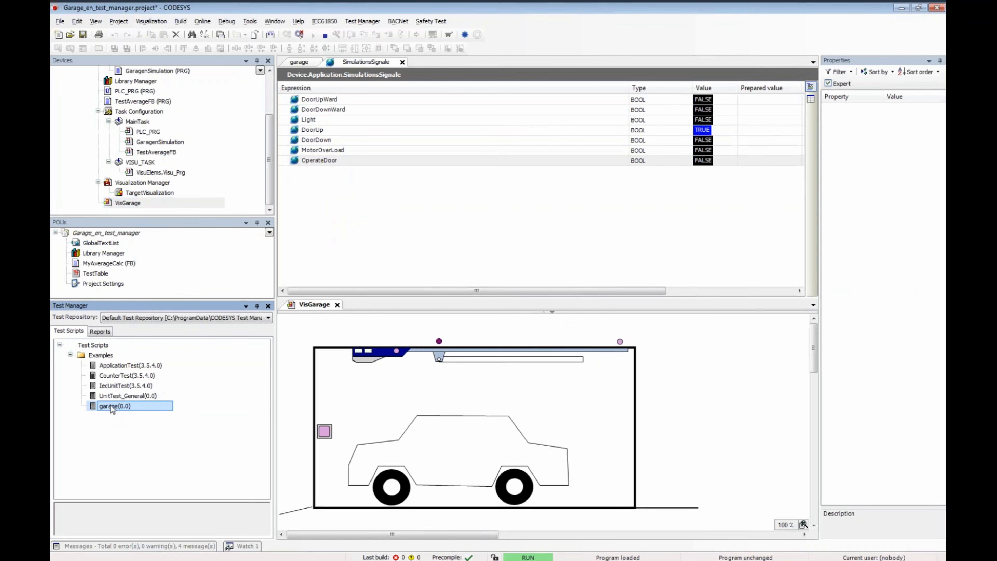
pyautogui.rightClick(111, 406)
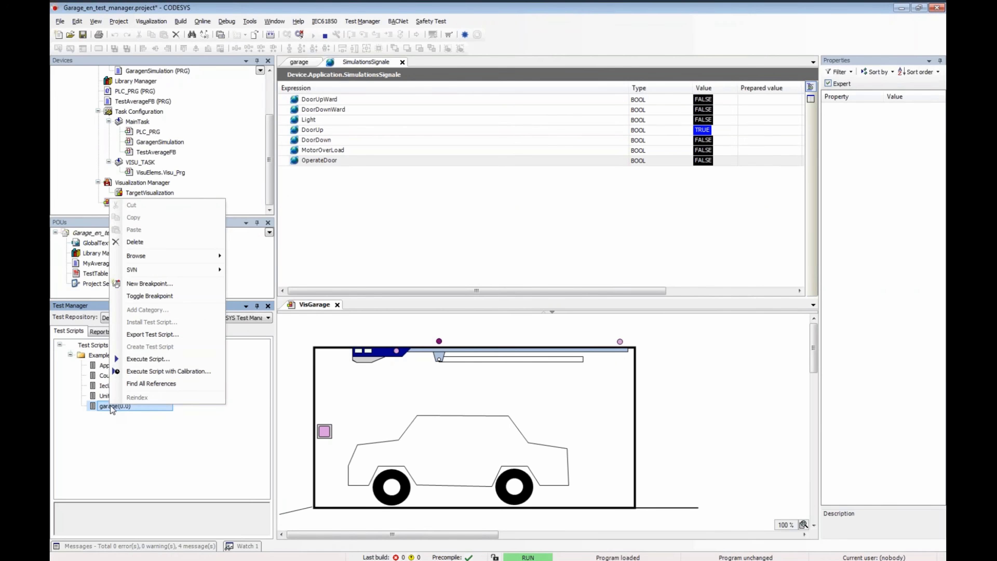
pyautogui.click(139, 360)
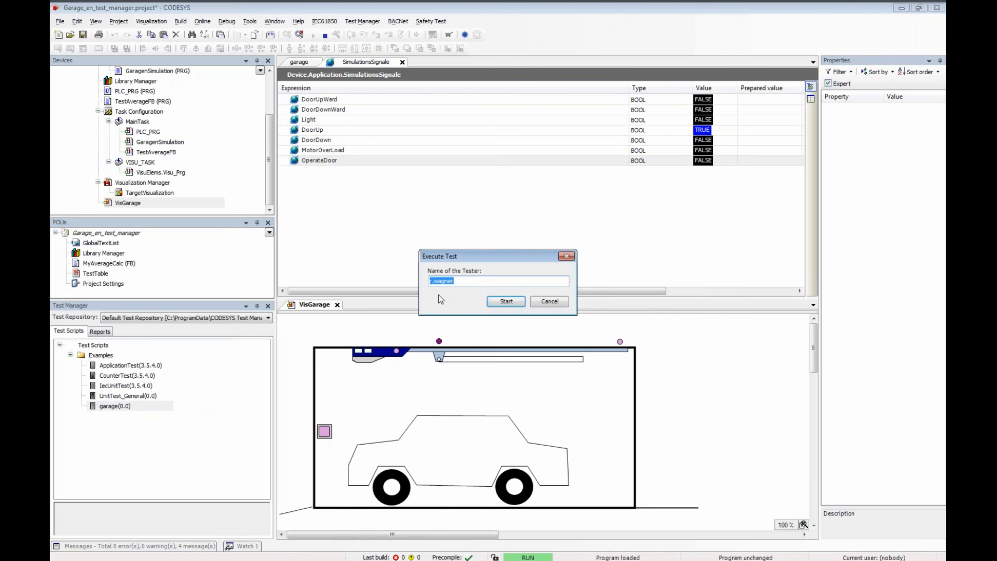
pyautogui.click(488, 279)
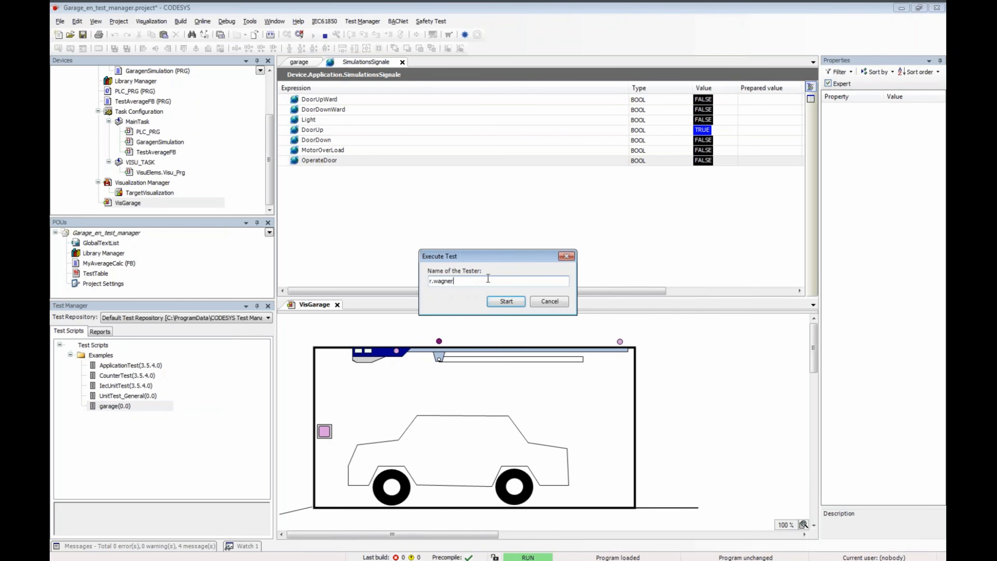
pyautogui.click(506, 301)
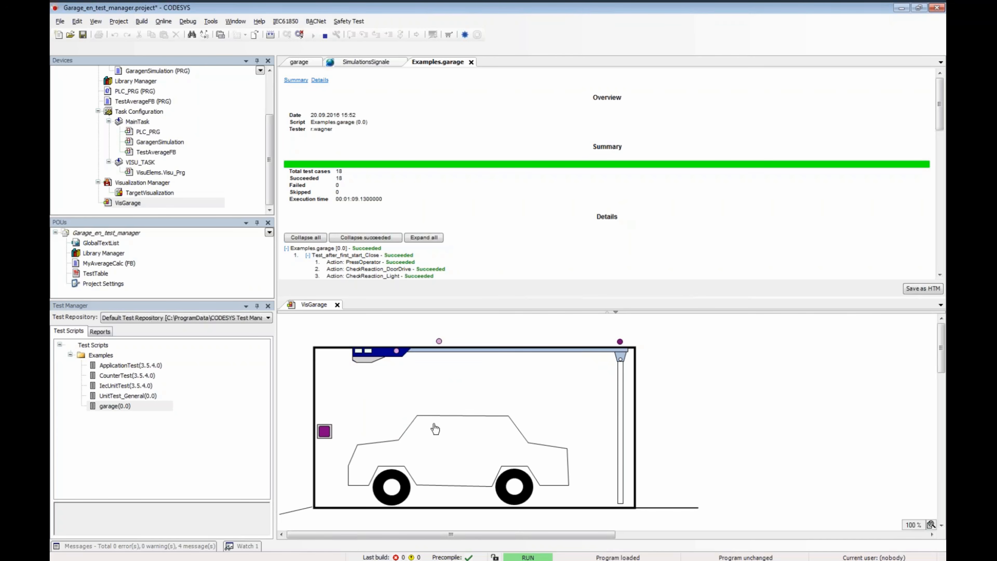
# Step: Close the VisGarage view and review the results of all test cases in the Examples.garage report
pyautogui.click(337, 305)
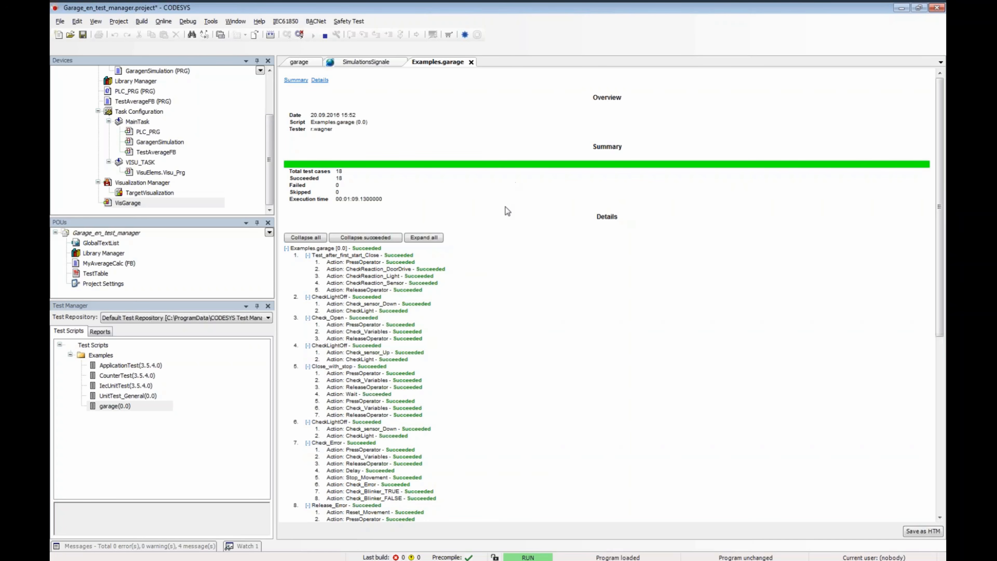
pyautogui.scroll(-3, 504, 248)
pyautogui.scroll(3, 366, 253)
pyautogui.scroll(-3, 377, 275)
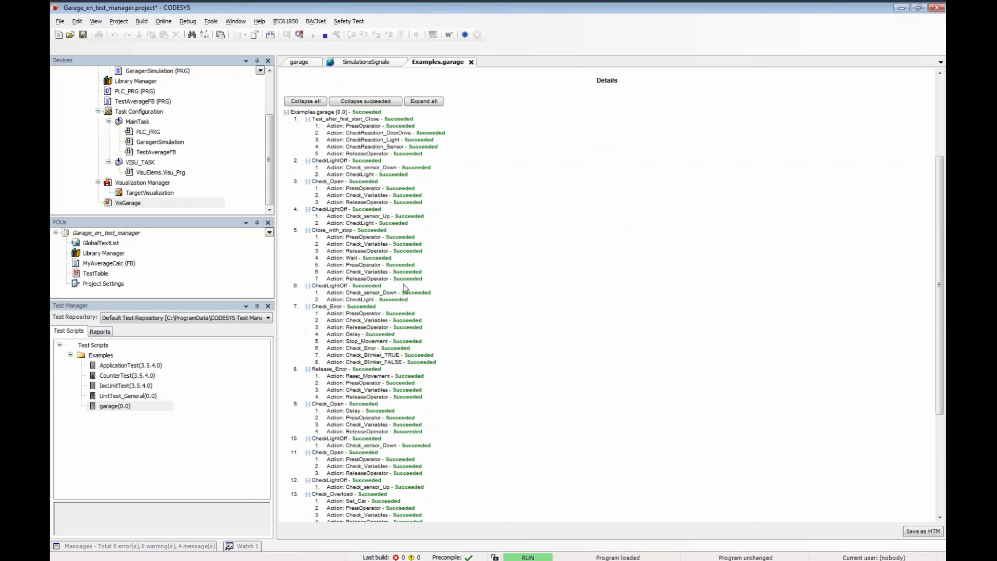
pyautogui.scroll(-4, 464, 262)
pyautogui.scroll(7, 473, 276)
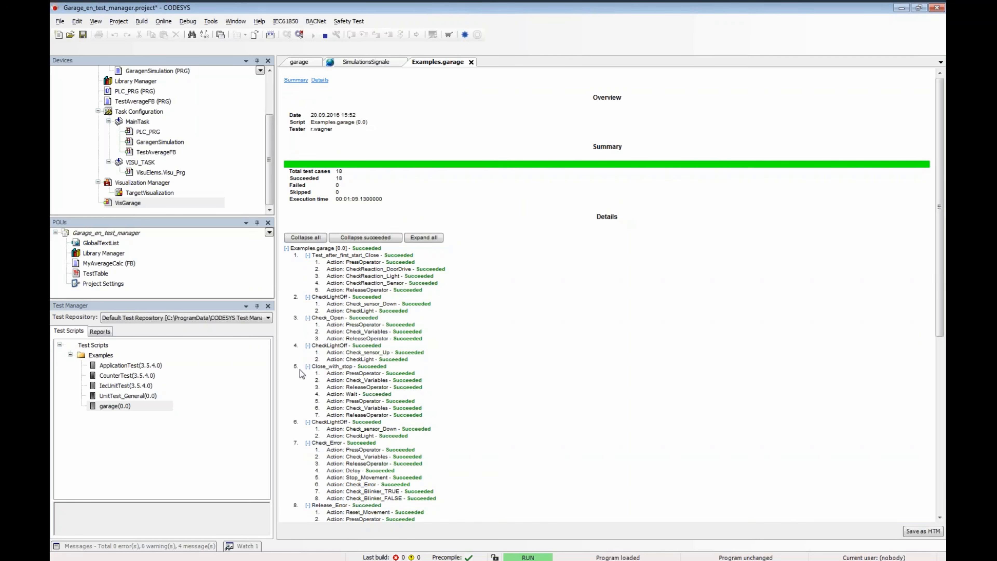
# Step: Save the unsaved garage test report in the test repository
pyautogui.click(101, 331)
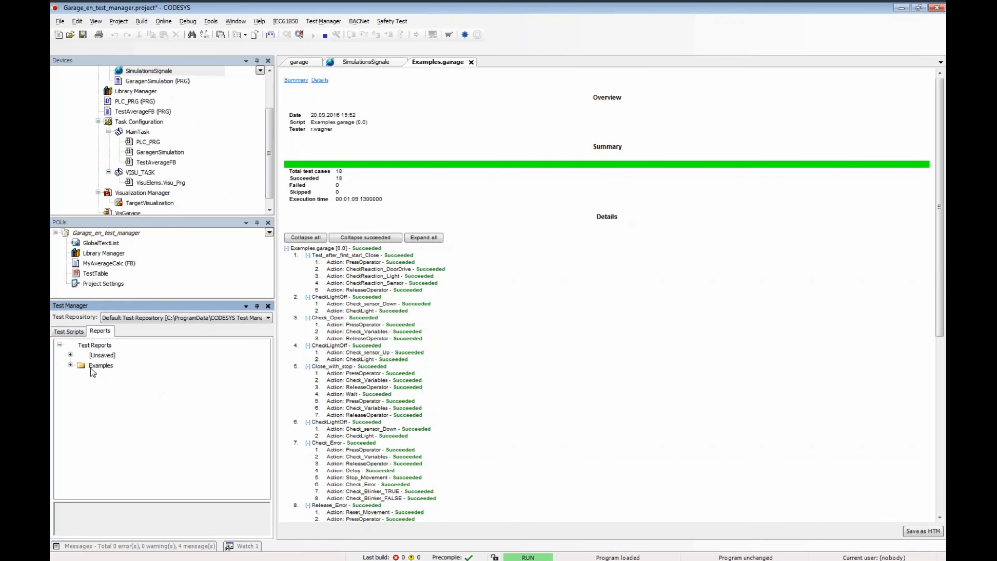
pyautogui.click(70, 355)
pyautogui.click(140, 366)
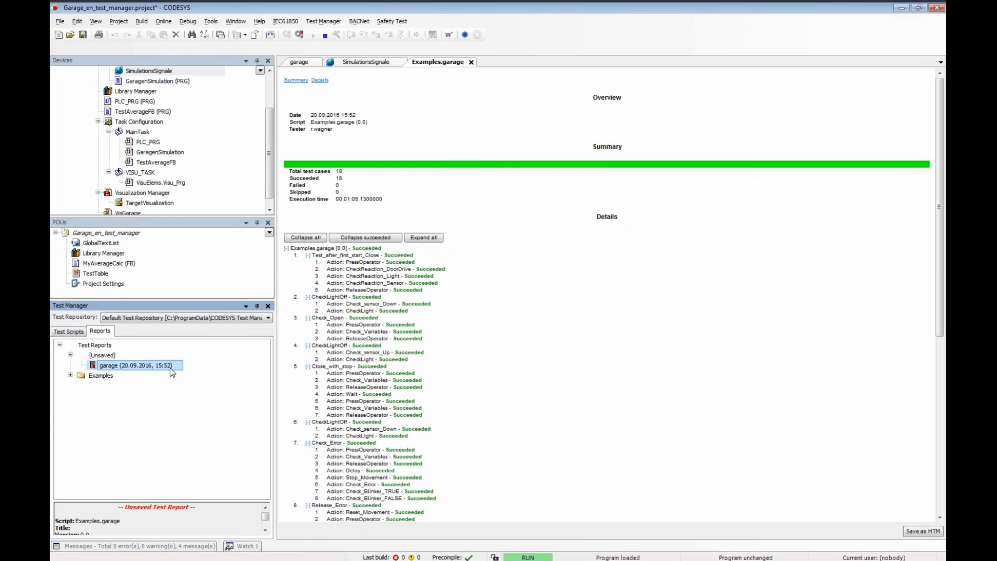
pyautogui.rightClick(154, 369)
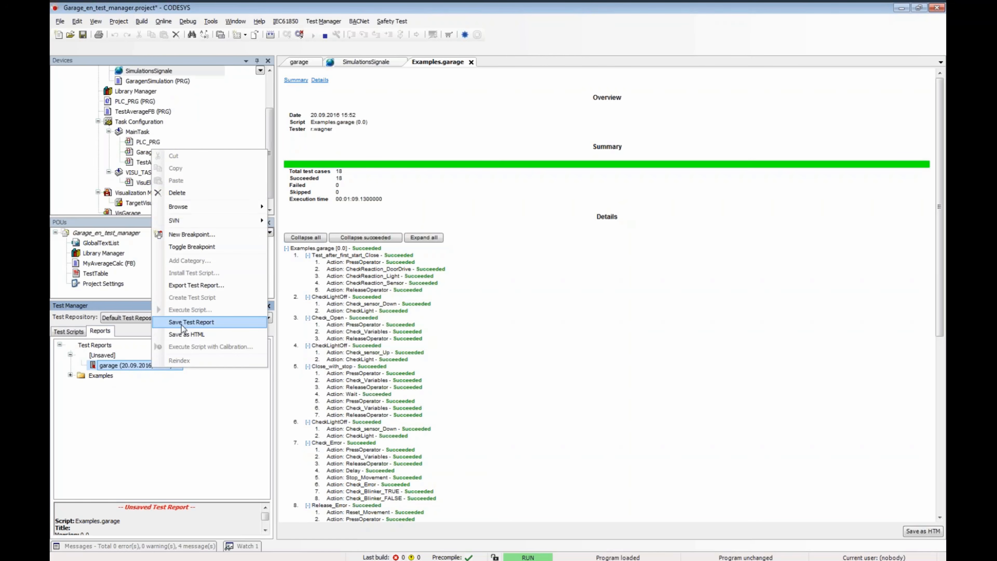
pyautogui.click(191, 322)
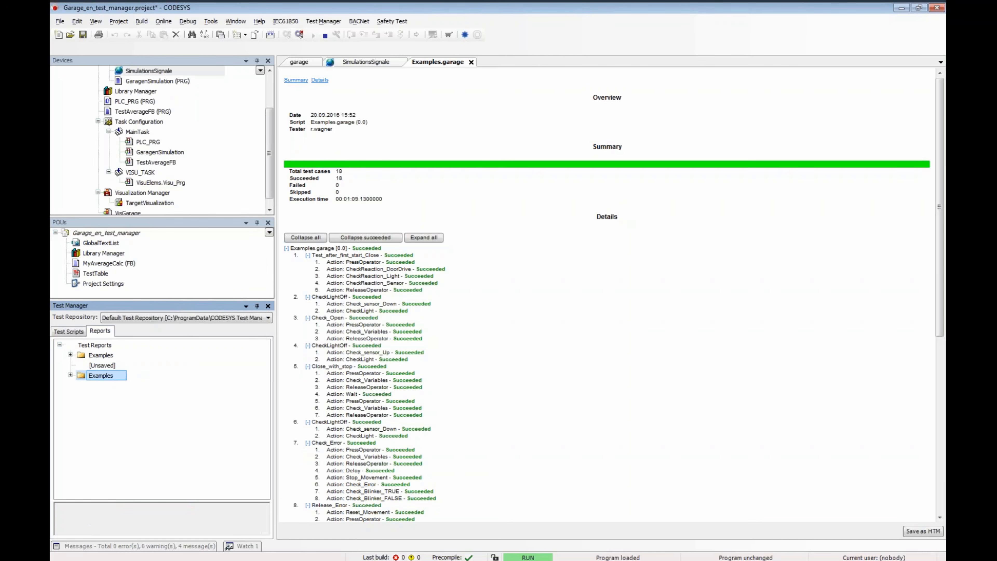
# Step: Expand the Examples report folders and inspect the details of the saved garage reports, including the one from 20.09.2016, 13:52
pyautogui.click(70, 355)
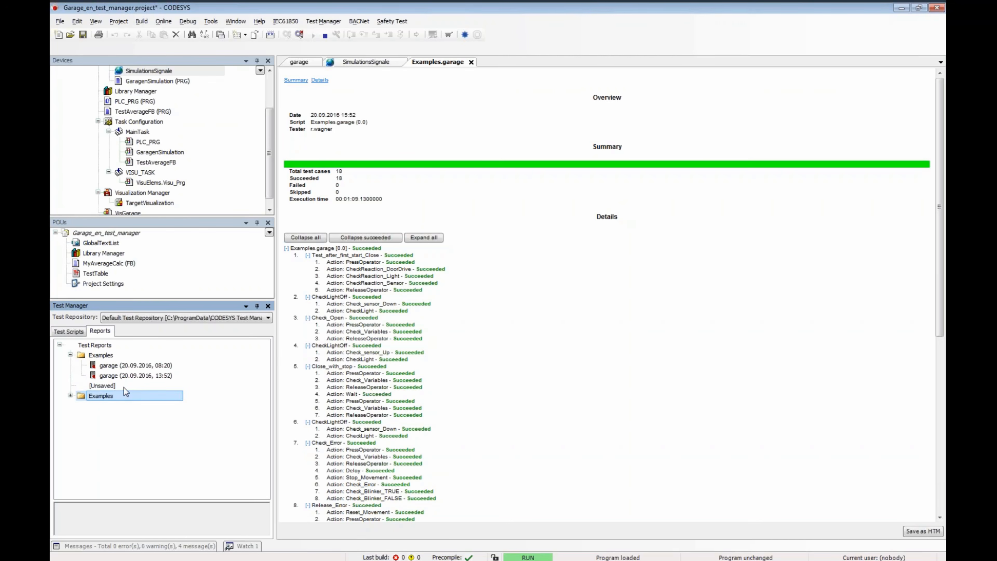
pyautogui.click(70, 396)
pyautogui.click(104, 408)
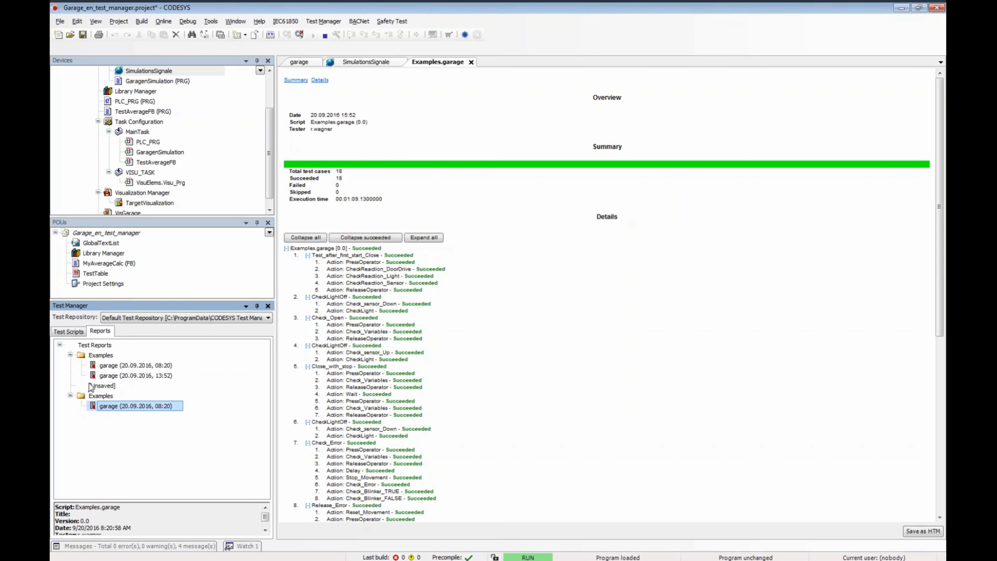
pyautogui.click(101, 378)
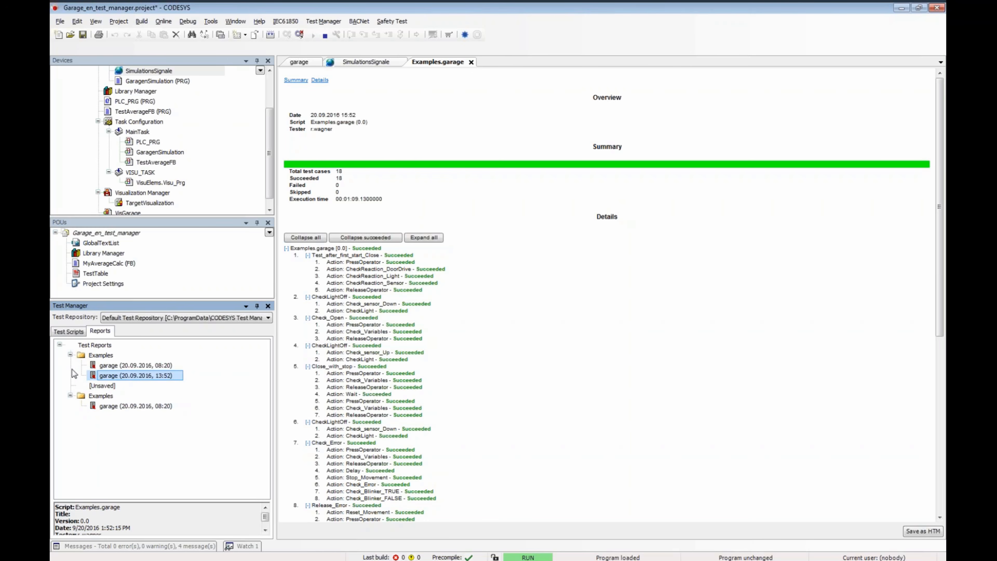
# Step: Collapse both Examples folders in the test reports tree
pyautogui.click(69, 355)
pyautogui.click(70, 376)
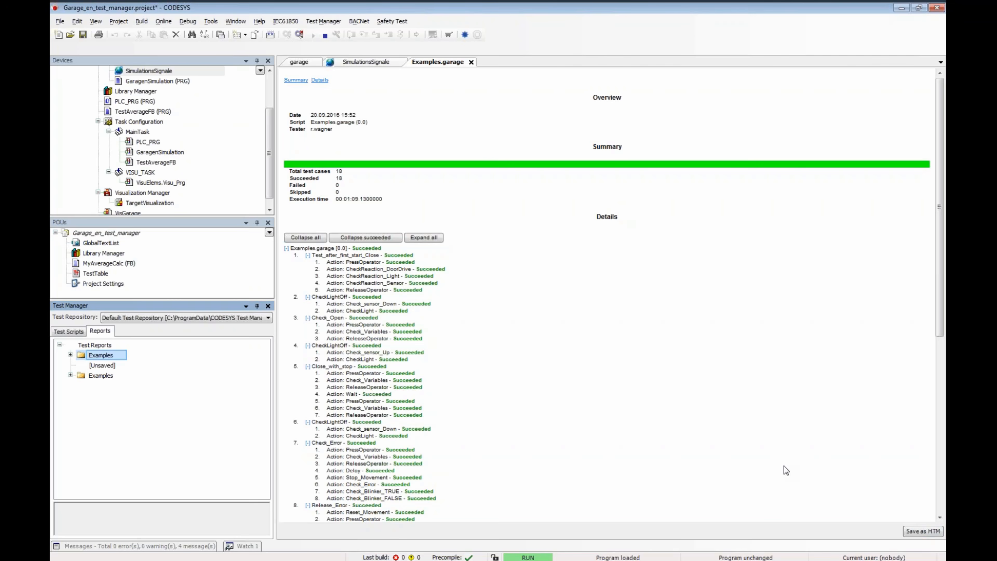
pyautogui.hotkey('alt', 'Tab')
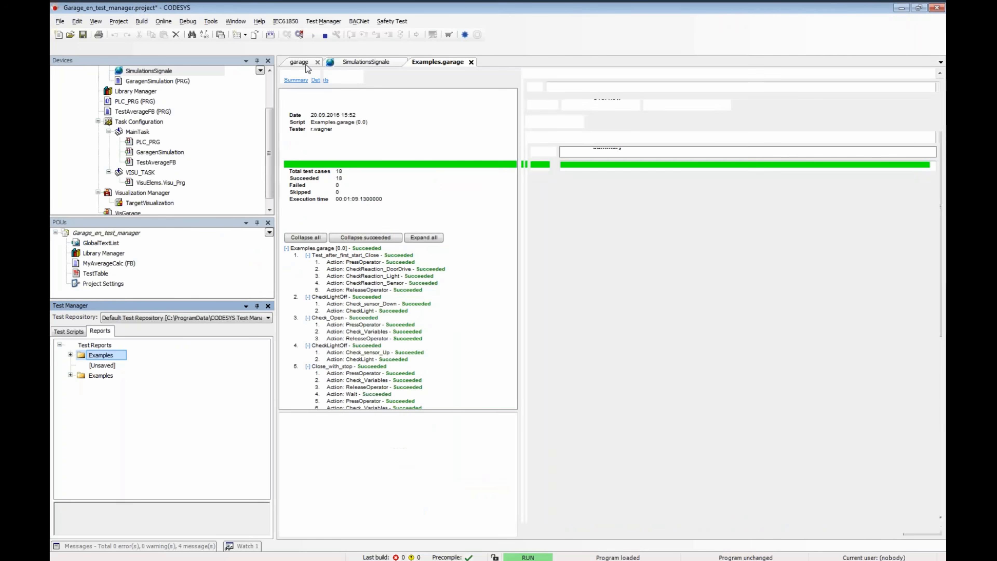
# Step: Examine the extended settings of MyNewTestCase's PressButton action in the garage script, trying the option to execute even on previous failure
pyautogui.click(306, 65)
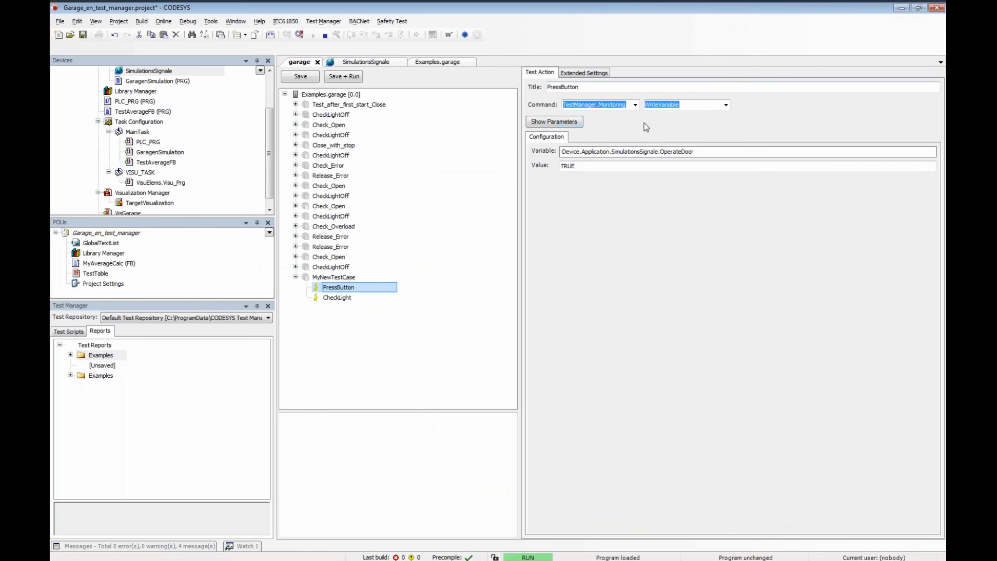
pyautogui.click(585, 73)
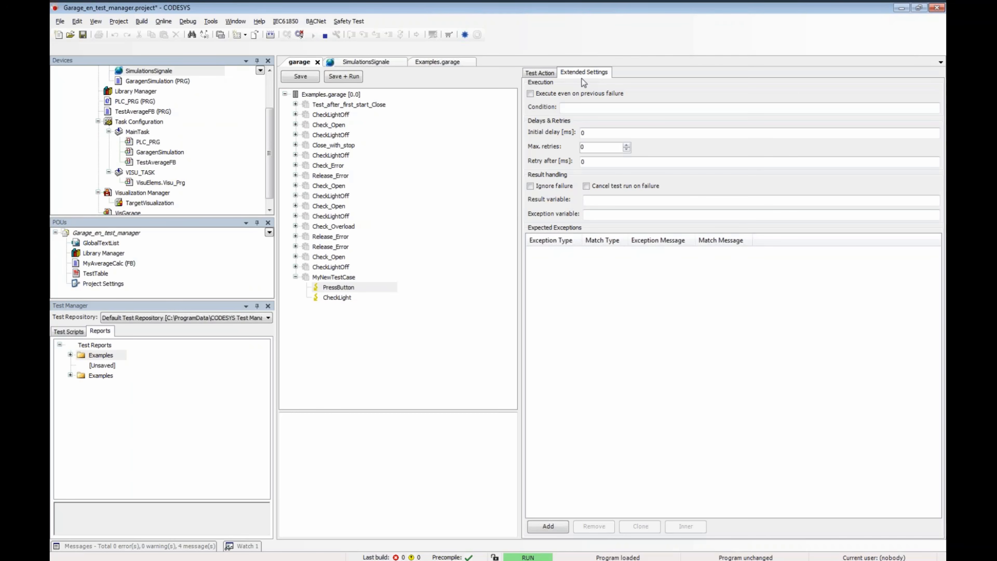
pyautogui.click(529, 96)
pyautogui.moveTo(558, 106)
pyautogui.click(530, 94)
pyautogui.click(539, 73)
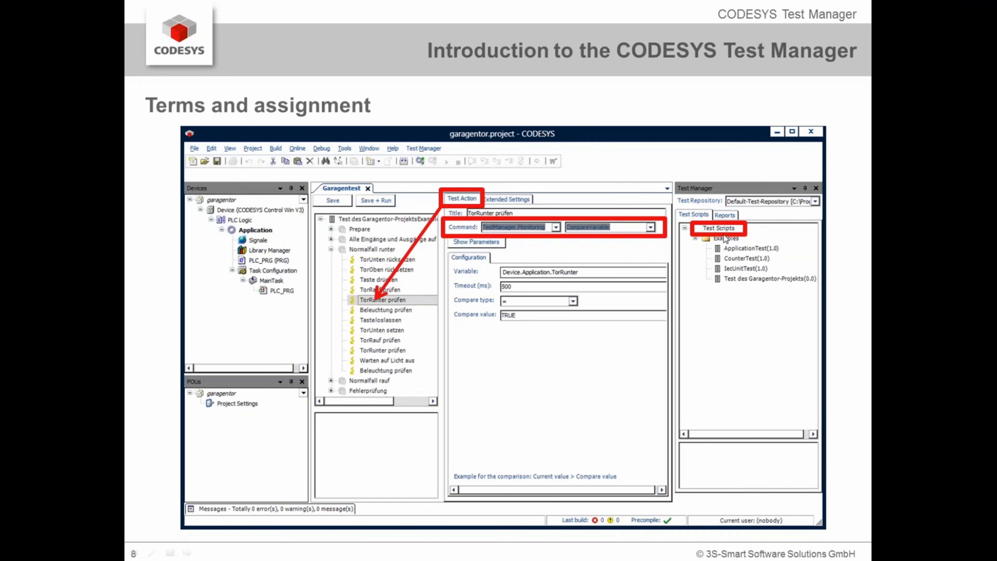
pyautogui.click(619, 343)
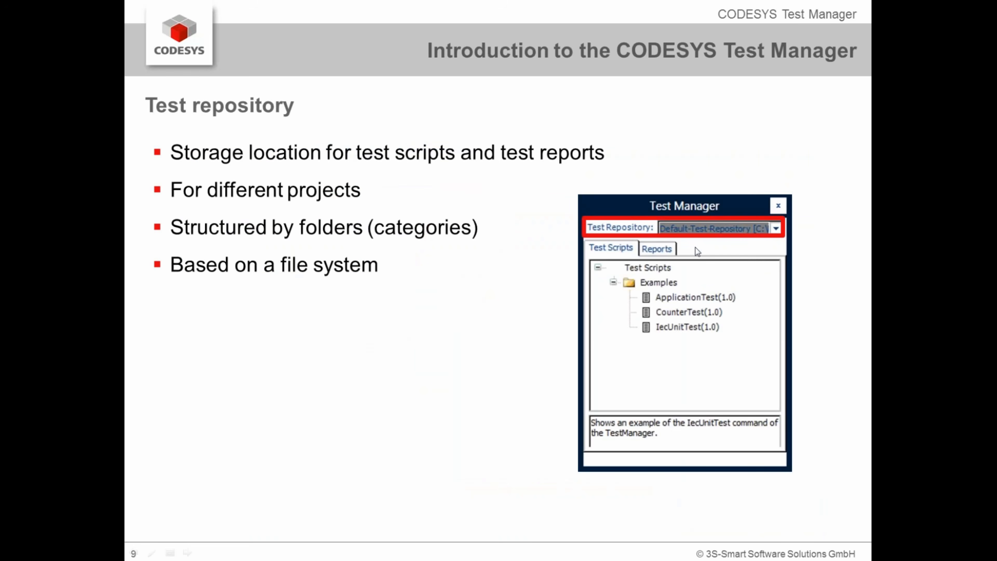